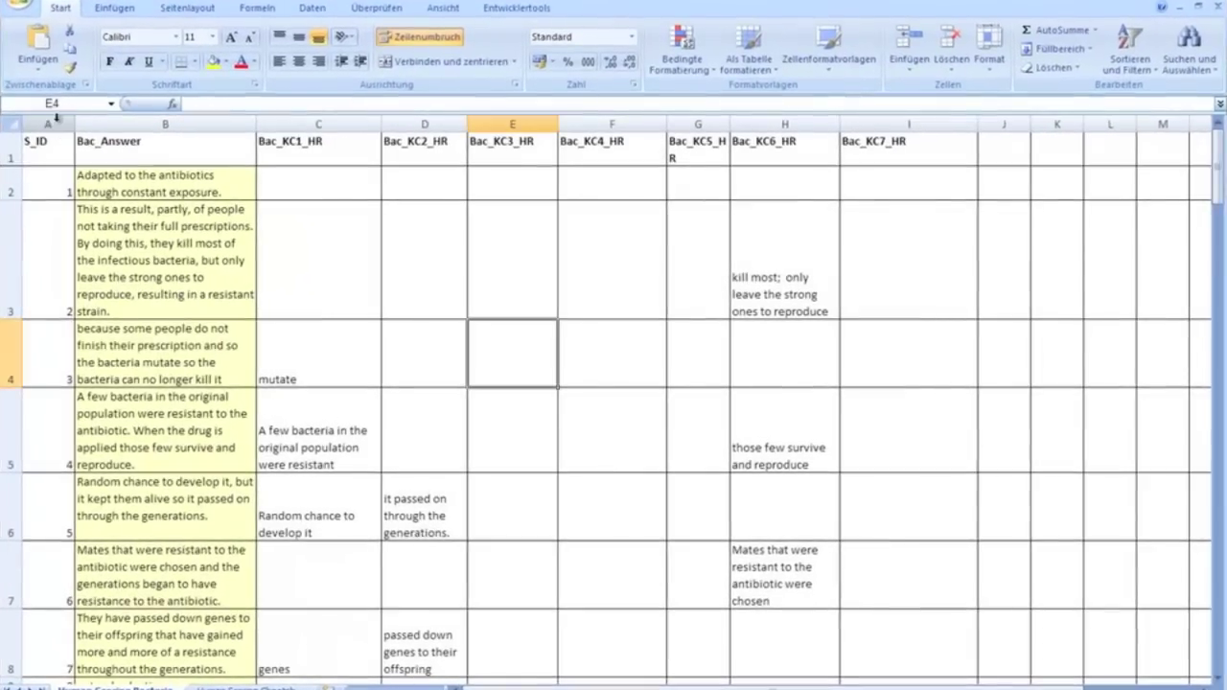
# Point out the S_ID, Bac_Answer and Bacteria KC columns and cells C4–C5, then go to the Human Scoring Cheetah sheet
pyautogui.click(57, 117)
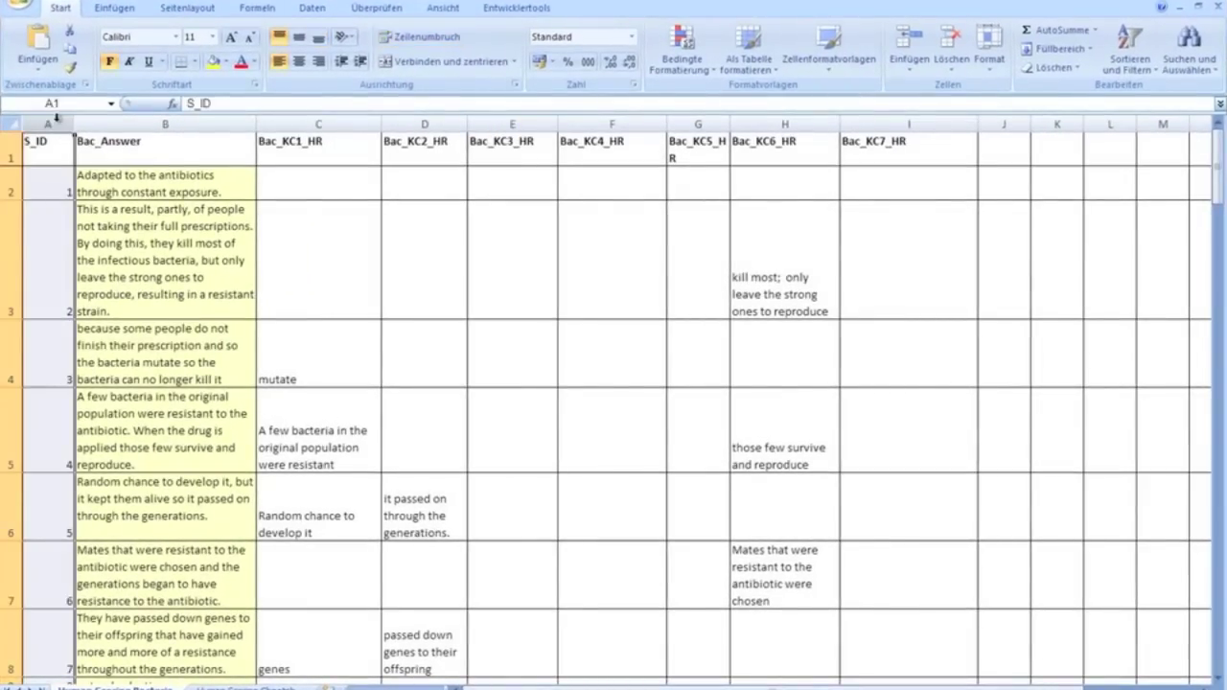
pyautogui.click(165, 119)
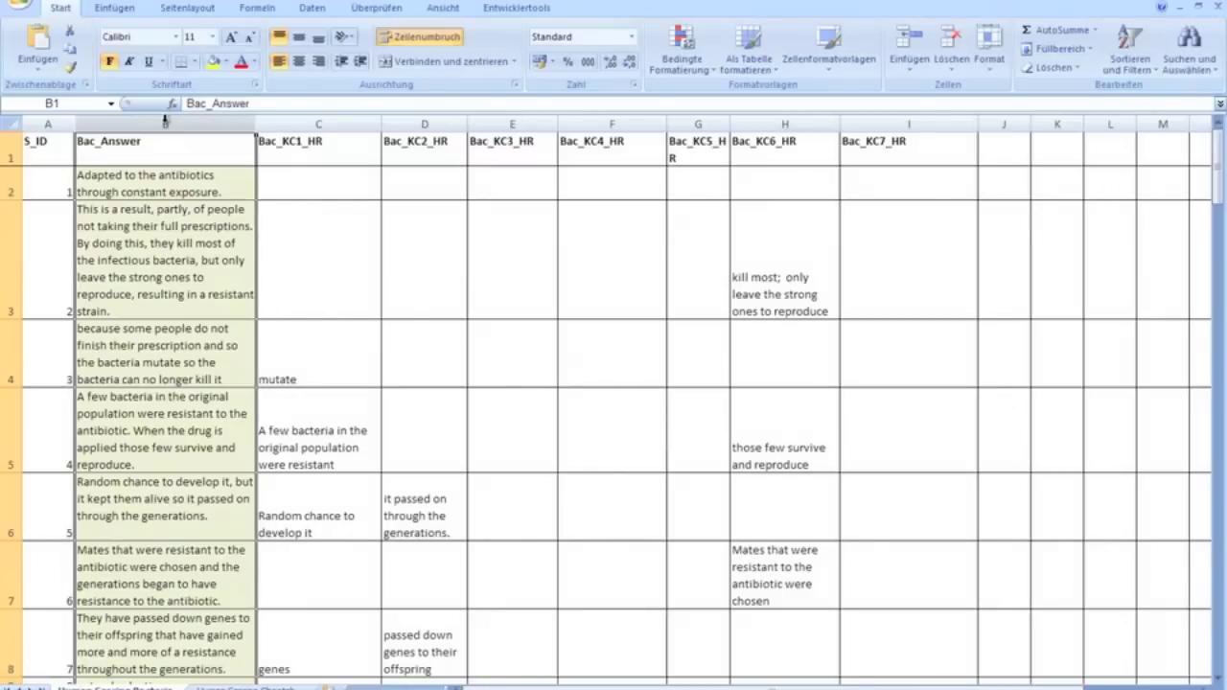
pyautogui.moveTo(302, 122); pyautogui.dragTo(964, 159)
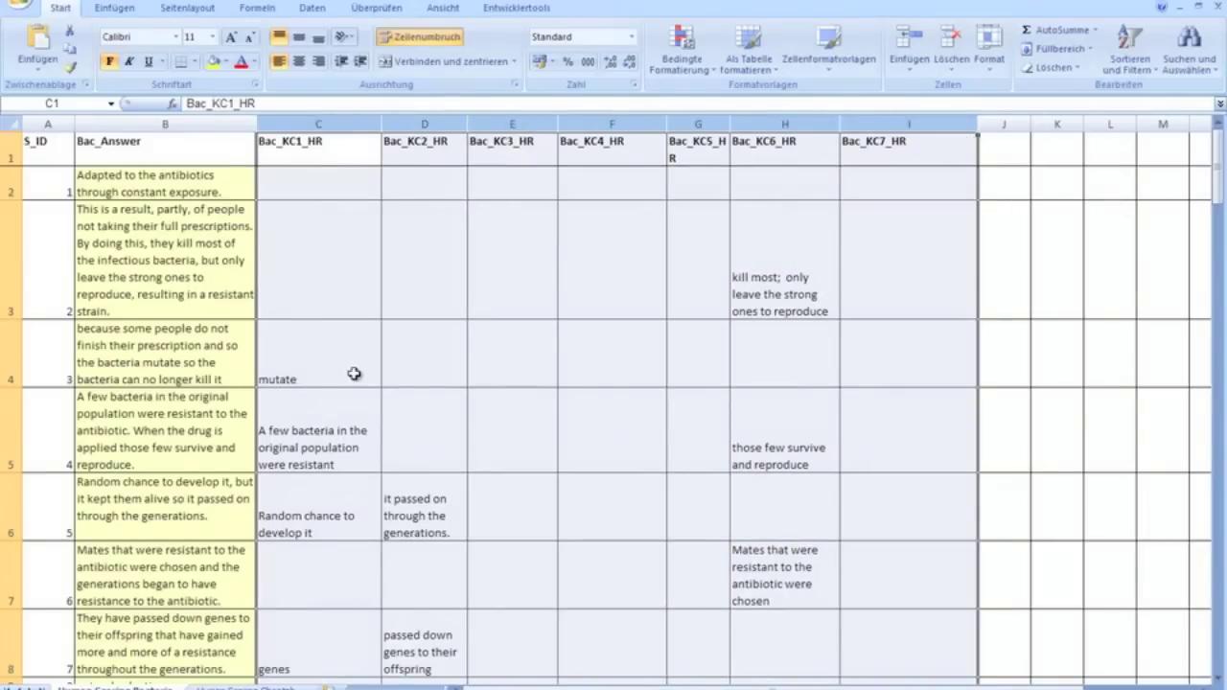
pyautogui.click(317, 428)
pyautogui.click(326, 360)
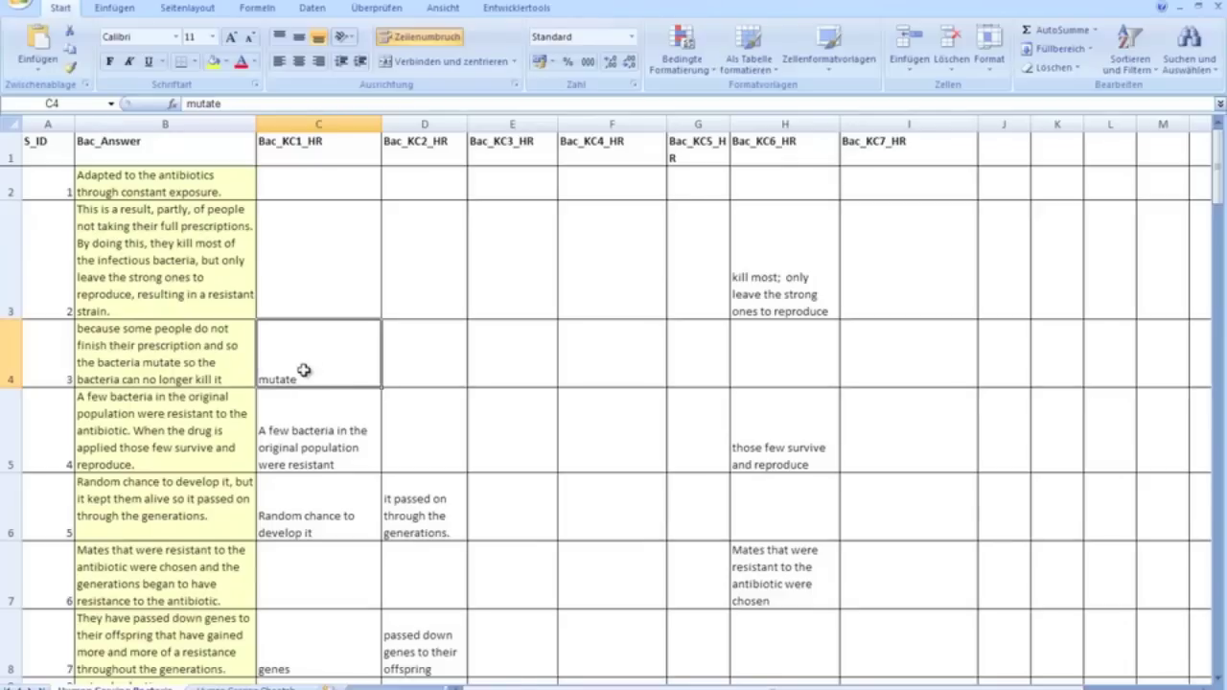
pyautogui.click(325, 434)
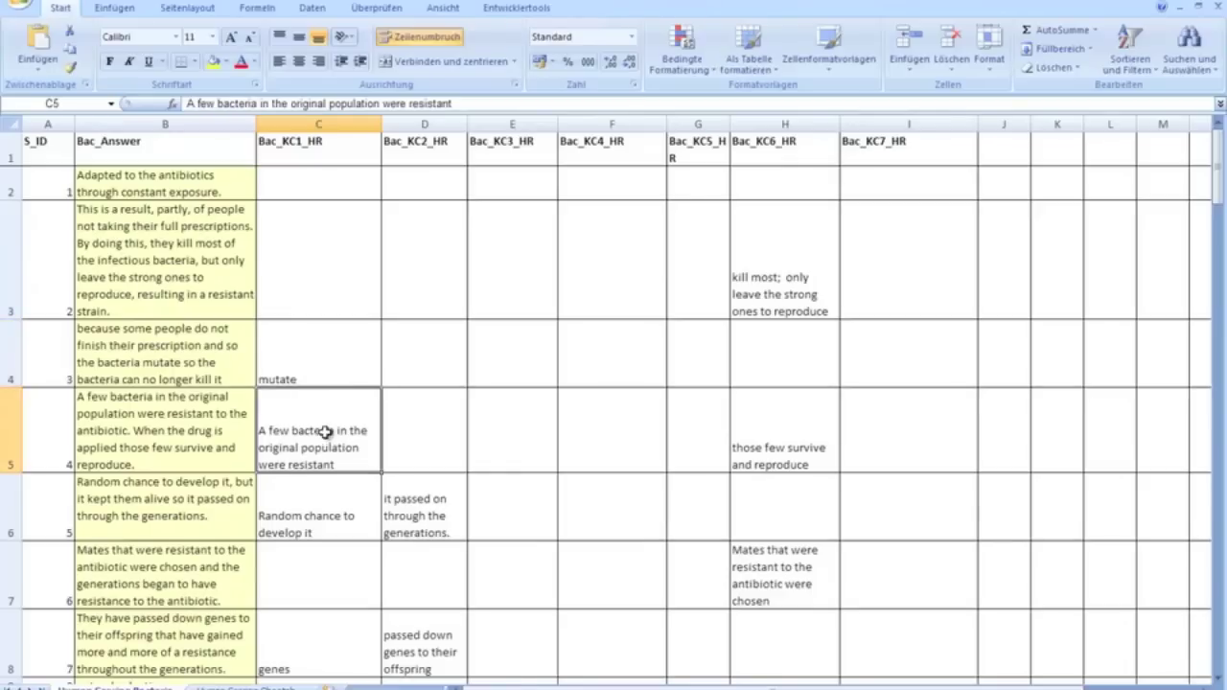
pyautogui.click(244, 688)
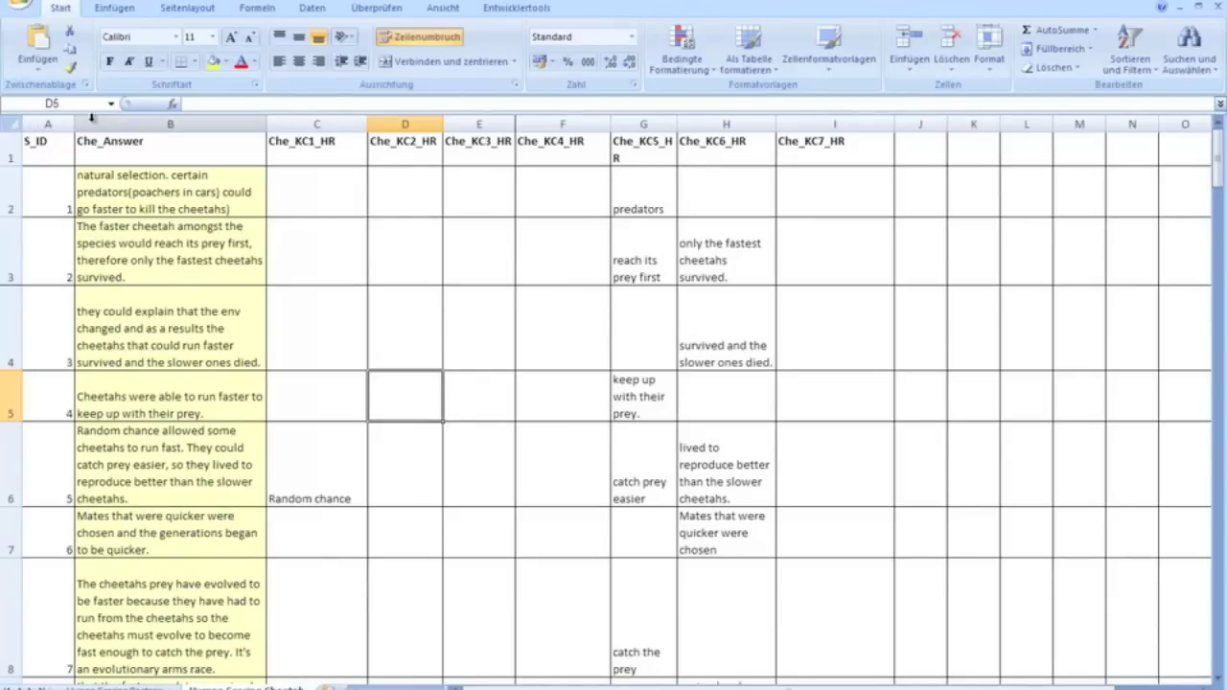
# Copy the Cheetah sheet's columns B–I and paste them into column J of the Bacteria sheet
pyautogui.moveTo(92, 116); pyautogui.dragTo(824, 120)
pyautogui.rightClick(212, 122)
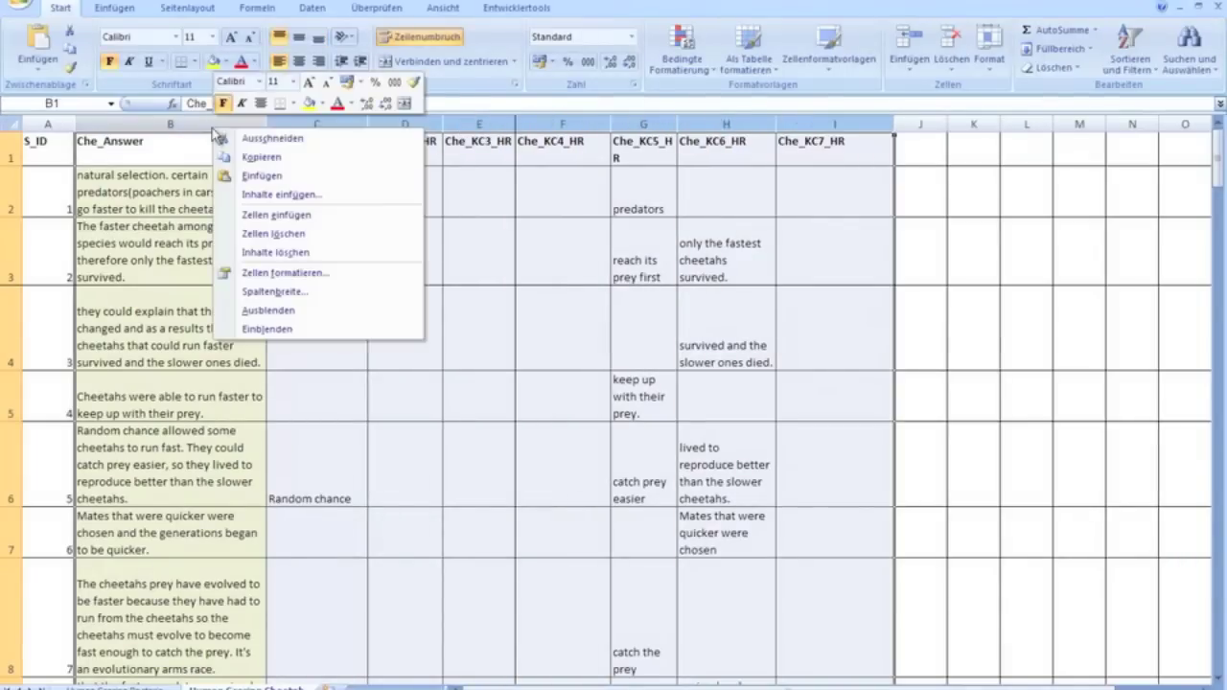
pyautogui.click(297, 159)
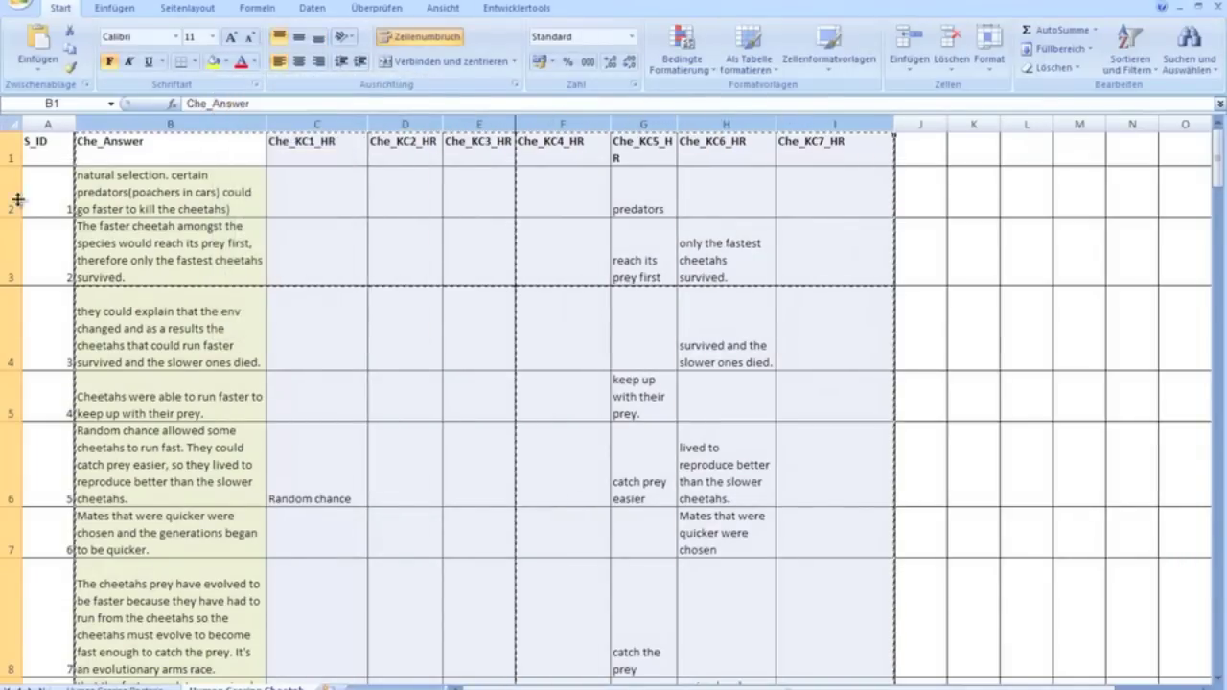
pyautogui.click(115, 687)
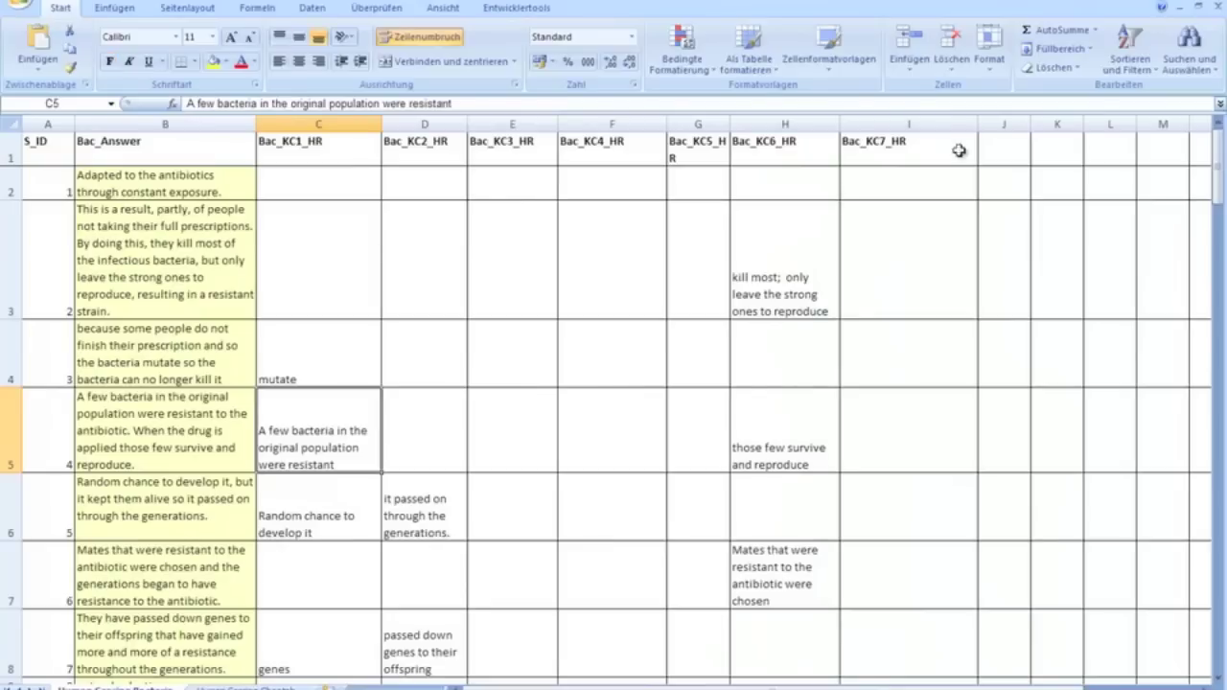
pyautogui.rightClick(1003, 123)
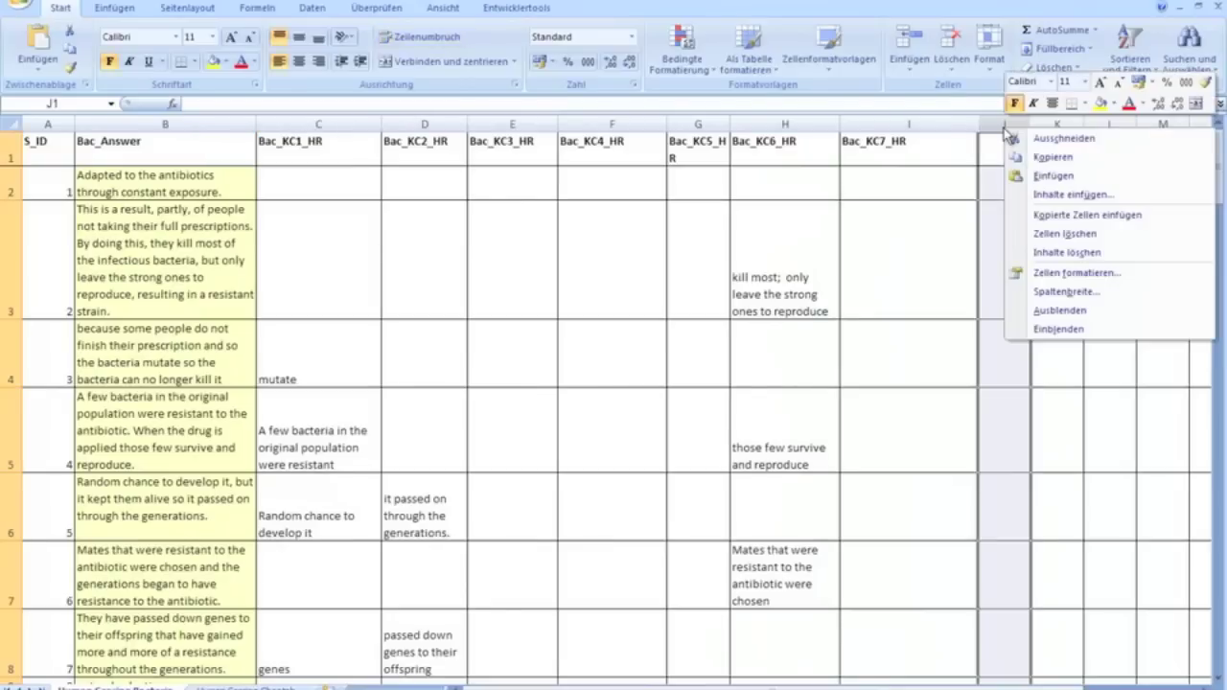
pyautogui.click(1071, 176)
pyautogui.click(792, 261)
pyautogui.click(528, 321)
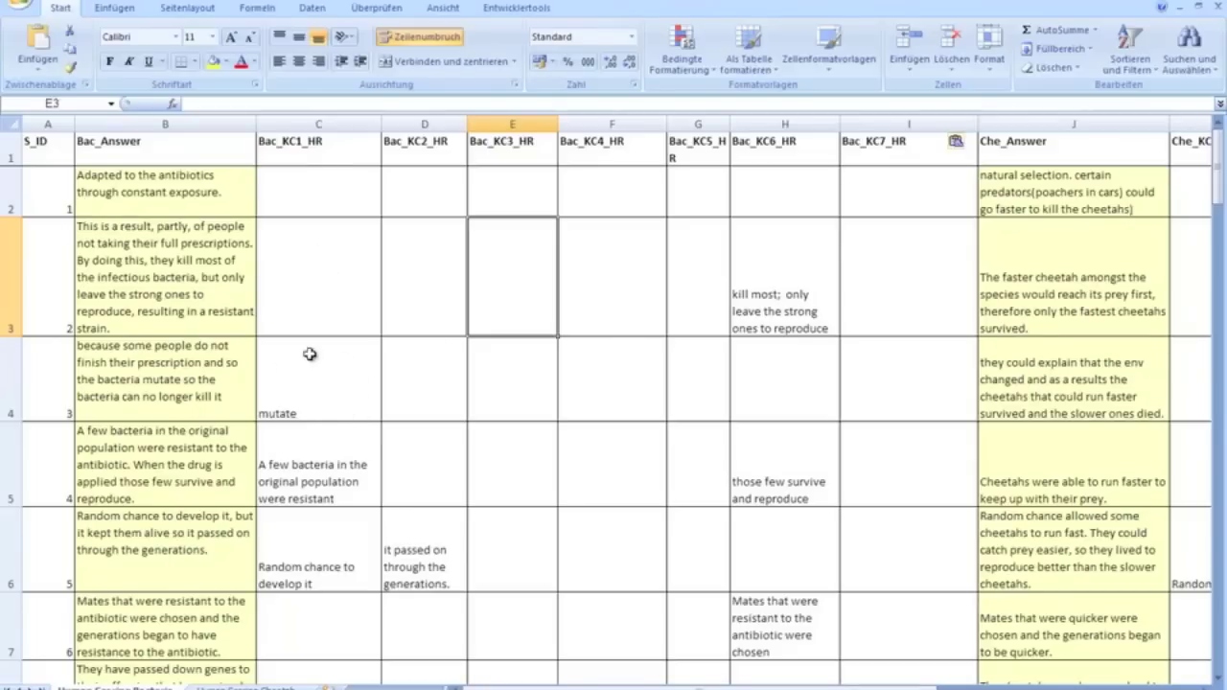
# Select the Bacteria rating range C2:I56 and open Find and Replace with Ctrl+F
pyautogui.click(315, 392)
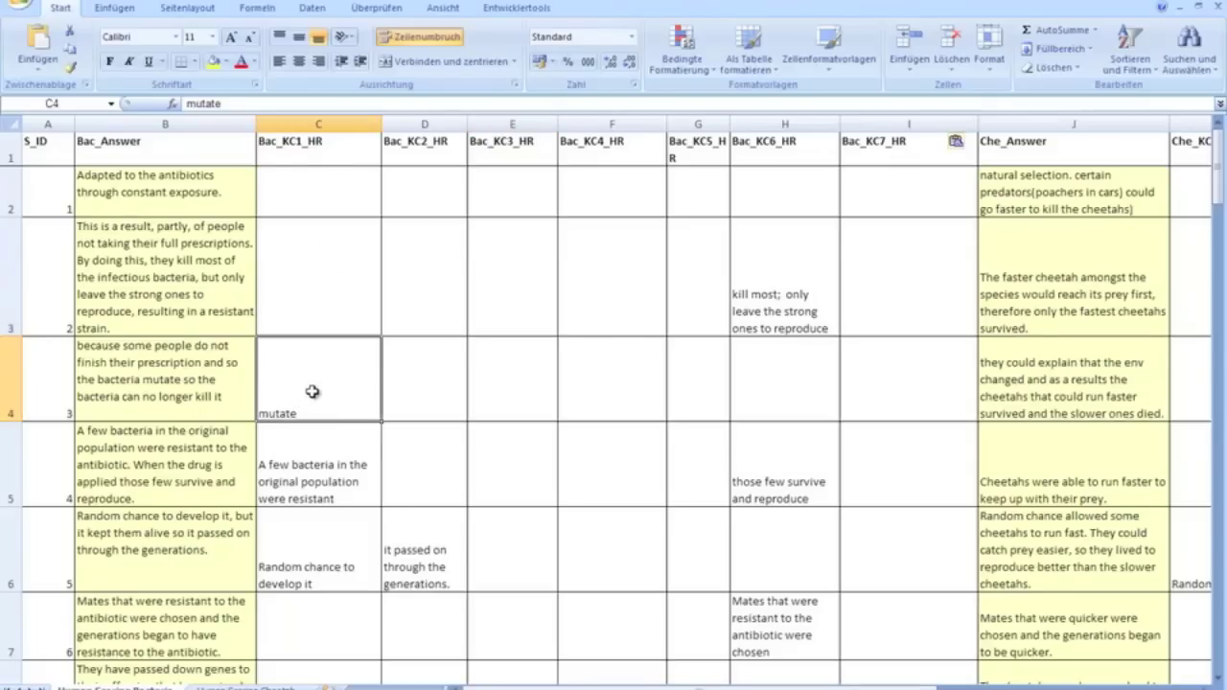
pyautogui.click(299, 279)
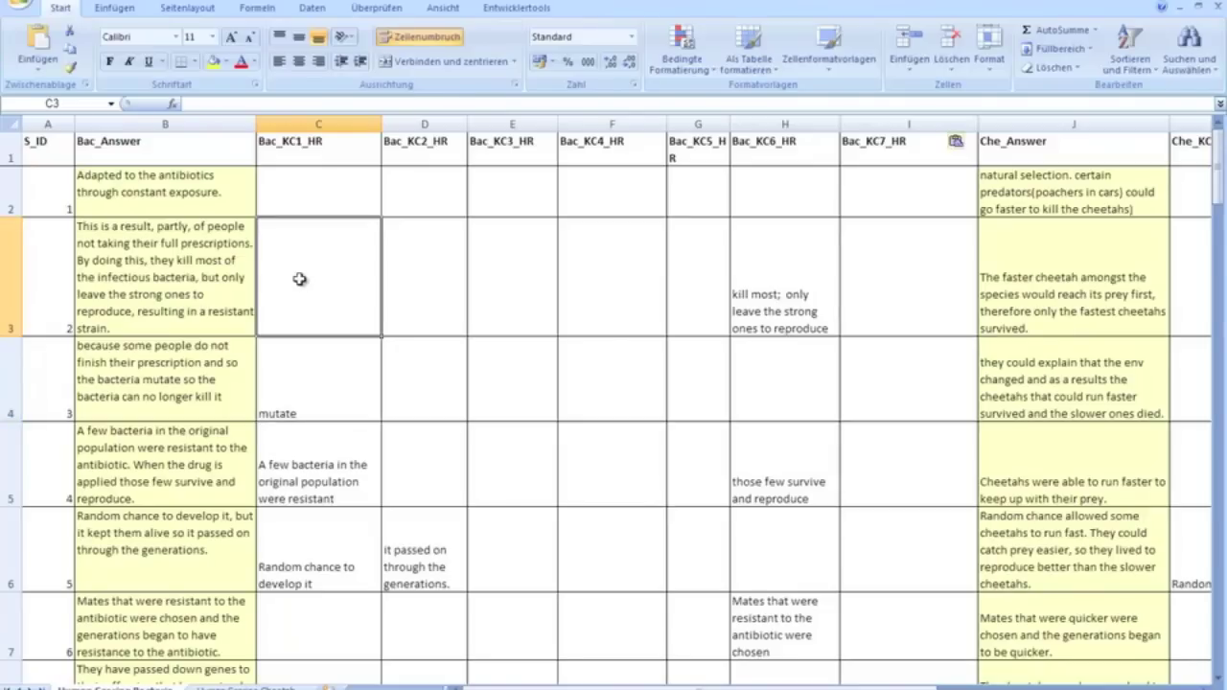
pyautogui.moveTo(315, 192); pyautogui.dragTo(857, 618)
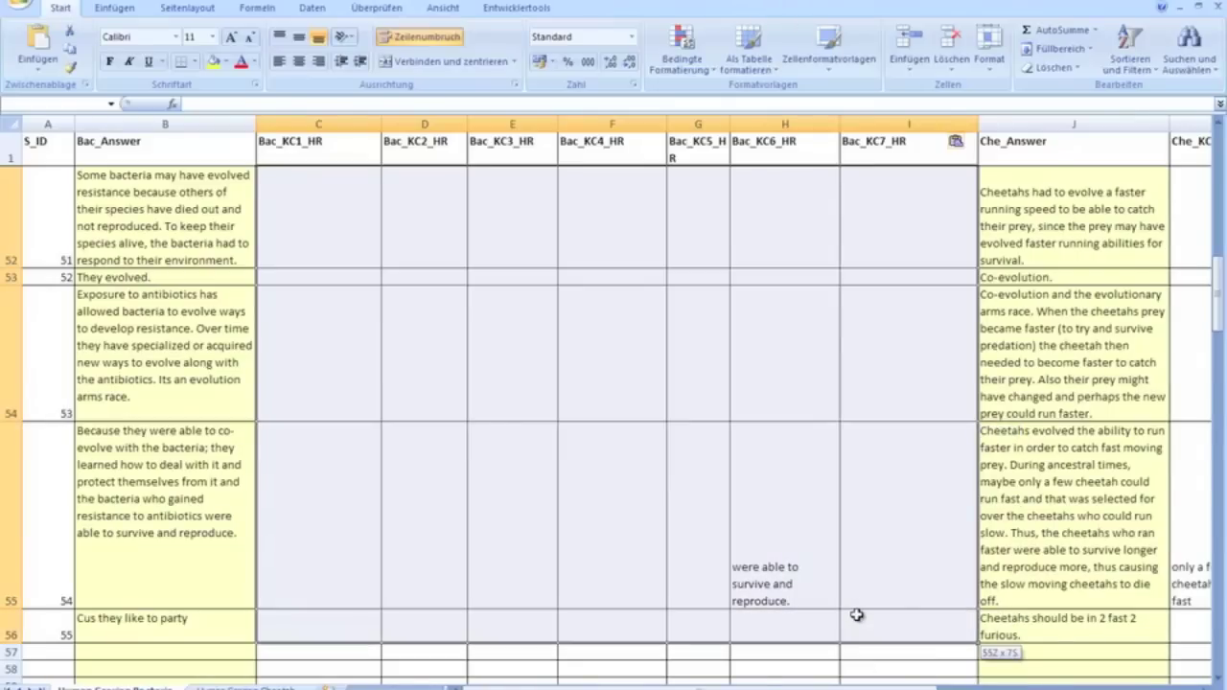
pyautogui.hotkey('ctrl', 'f')
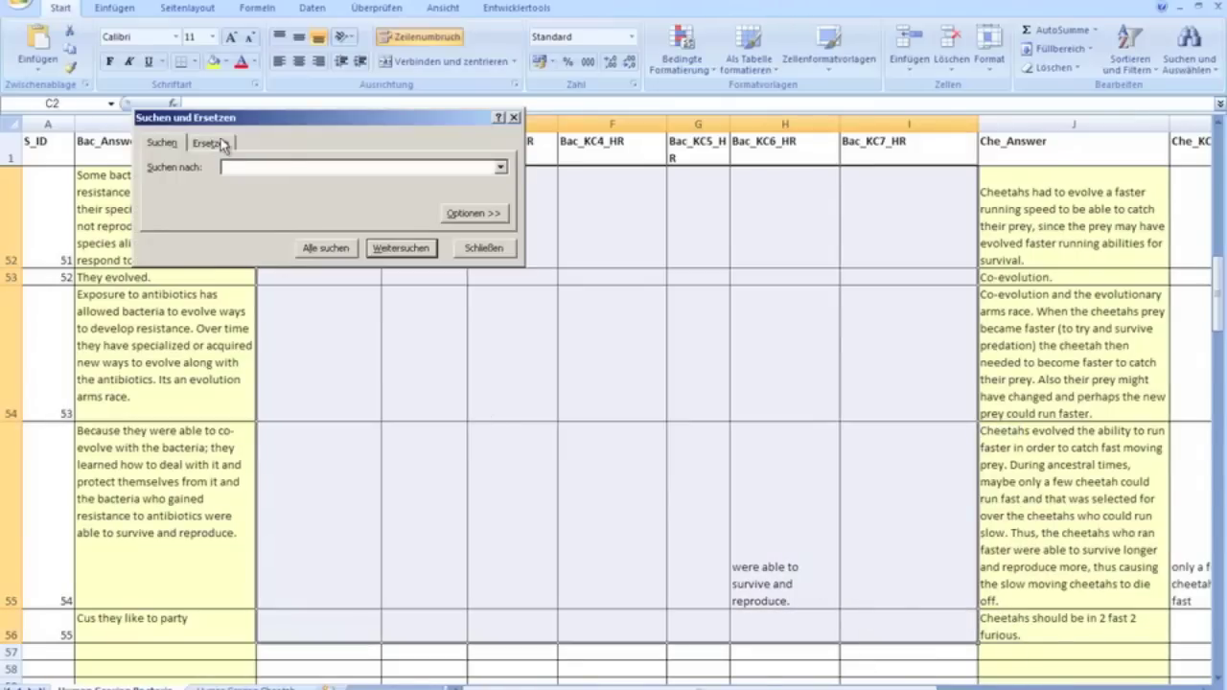
# Replace every non-empty Bacteria rating (*) with 1, confirming the 52 replacements
pyautogui.click(218, 142)
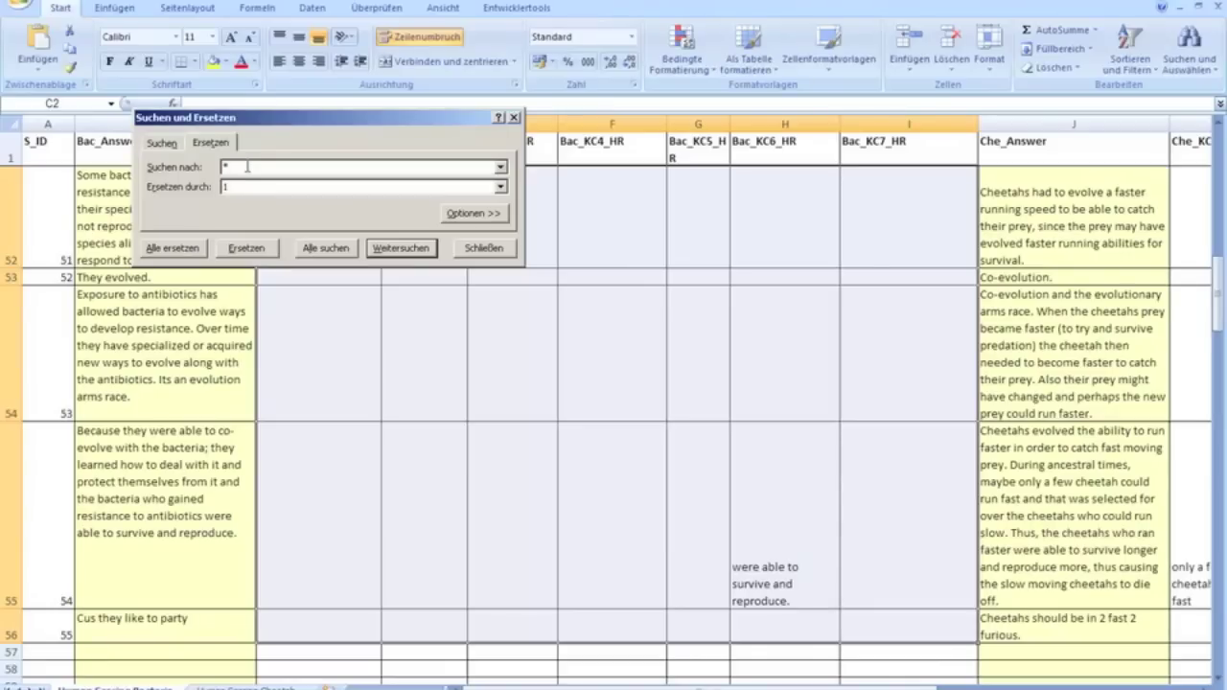
pyautogui.click(182, 248)
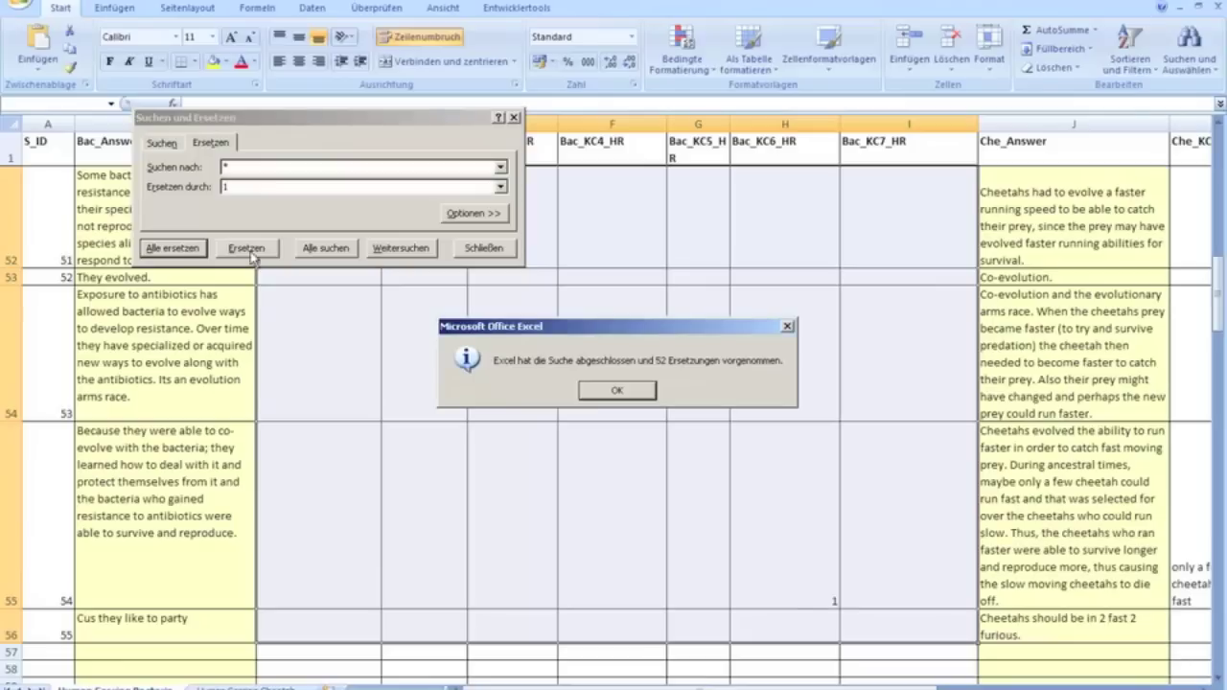
pyautogui.click(614, 391)
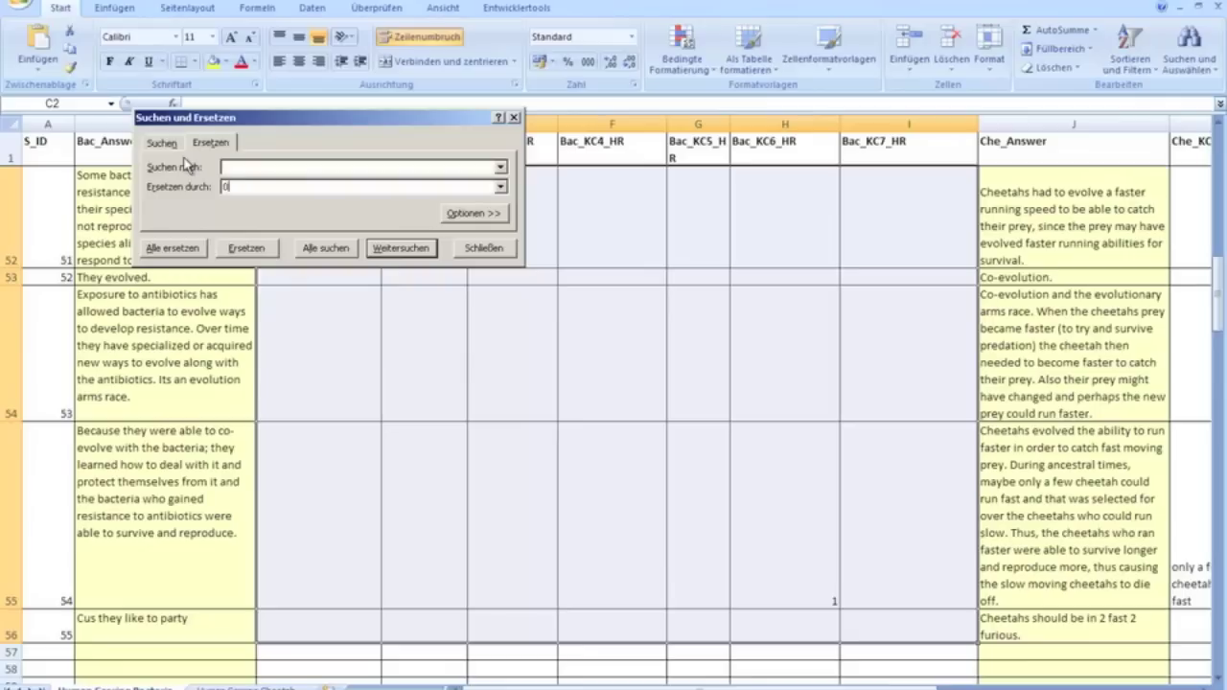
# Replace all blank cells in the Bacteria rating block with 0
pyautogui.click(182, 249)
pyautogui.click(635, 390)
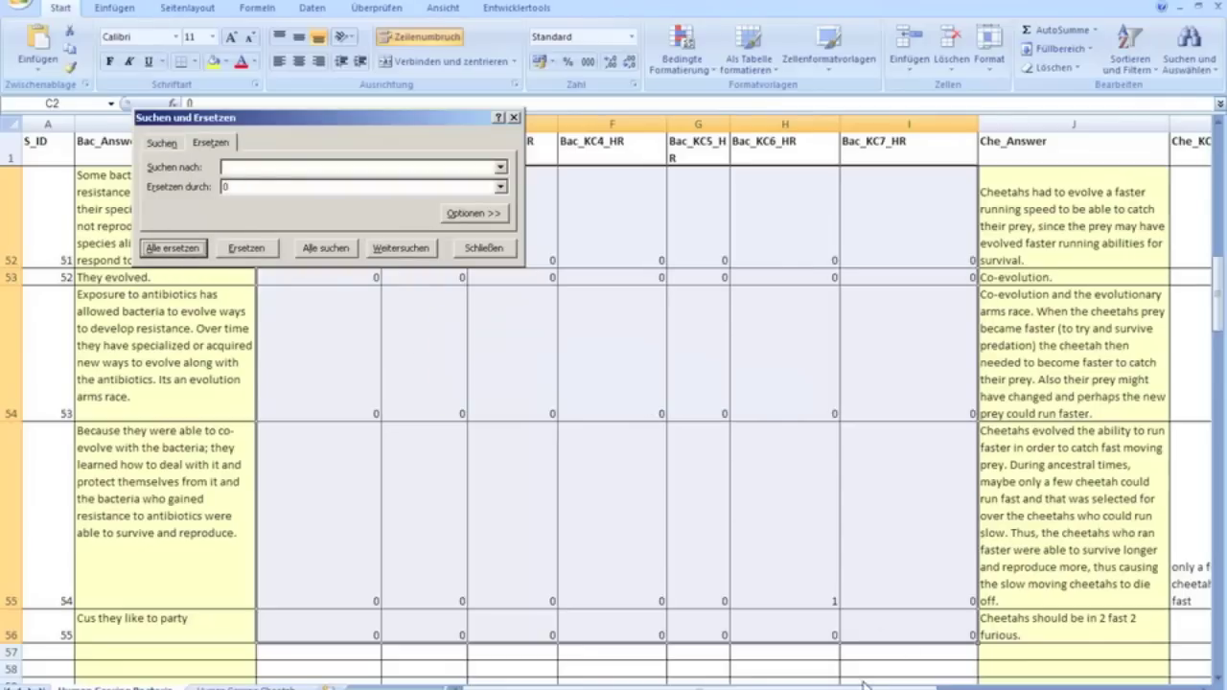
pyautogui.moveTo(844, 686); pyautogui.dragTo(935, 686)
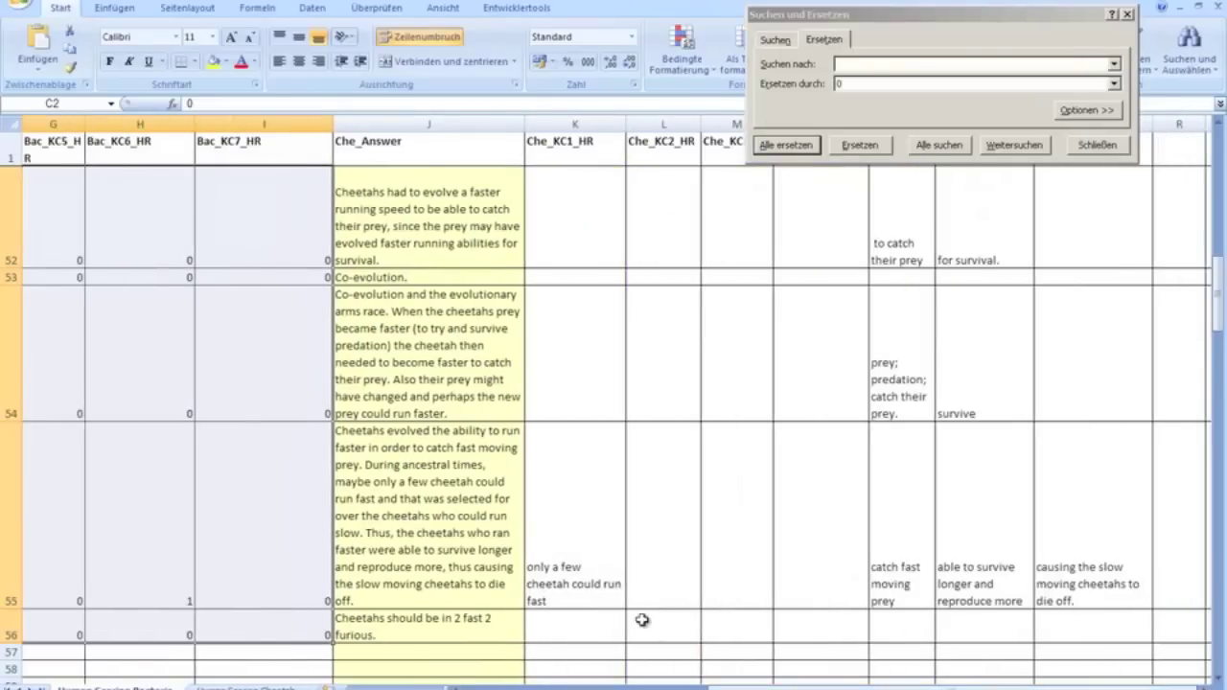
# Select the Cheetah KC range K2:Q56 and replace its 97 text ratings (*) with 1
pyautogui.moveTo(592, 624); pyautogui.dragTo(1092, 173)
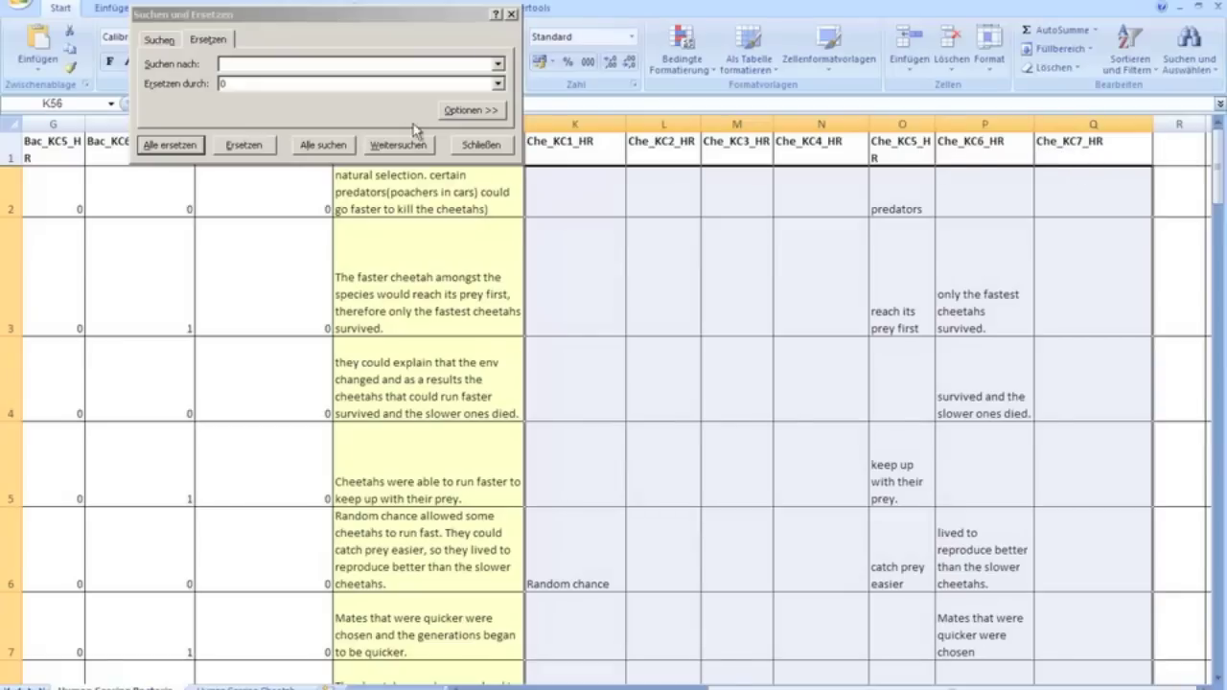
pyautogui.click(239, 64)
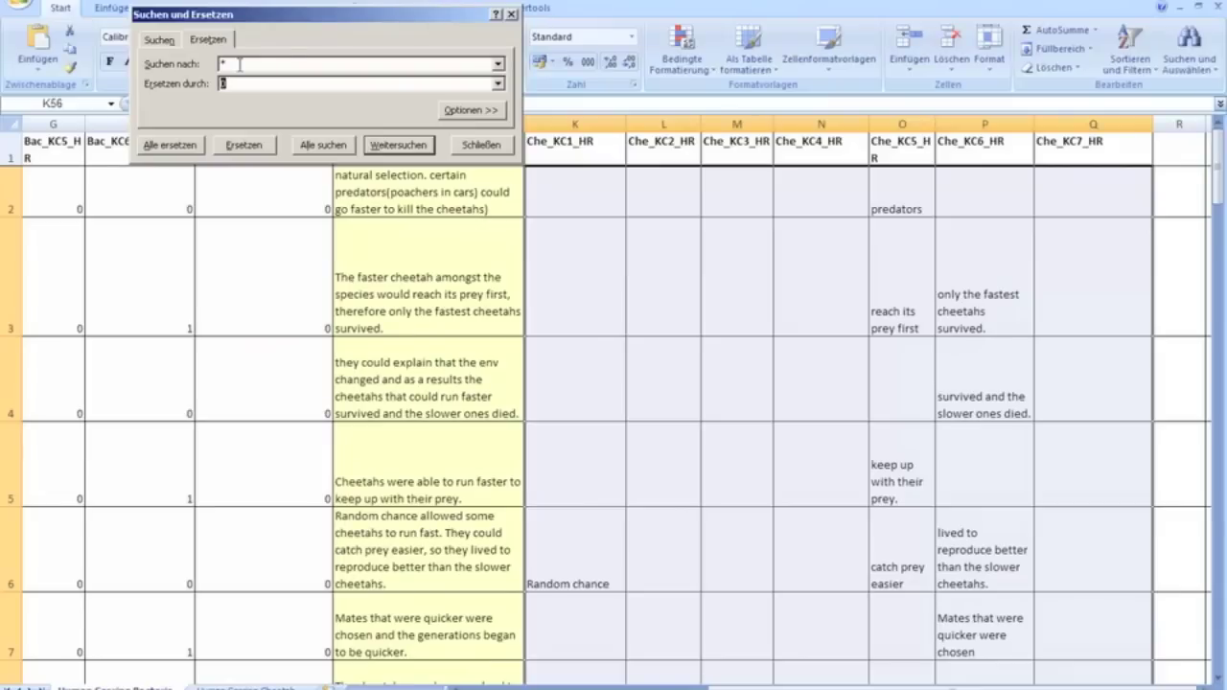
pyautogui.click(203, 146)
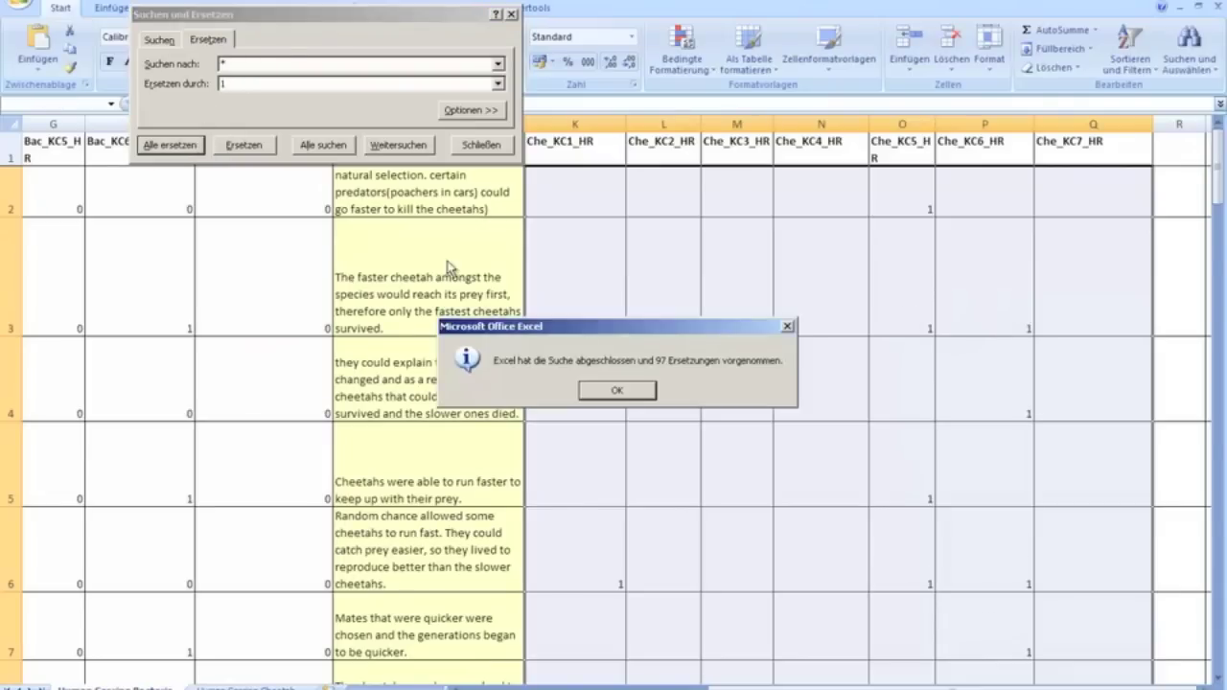
pyautogui.click(615, 389)
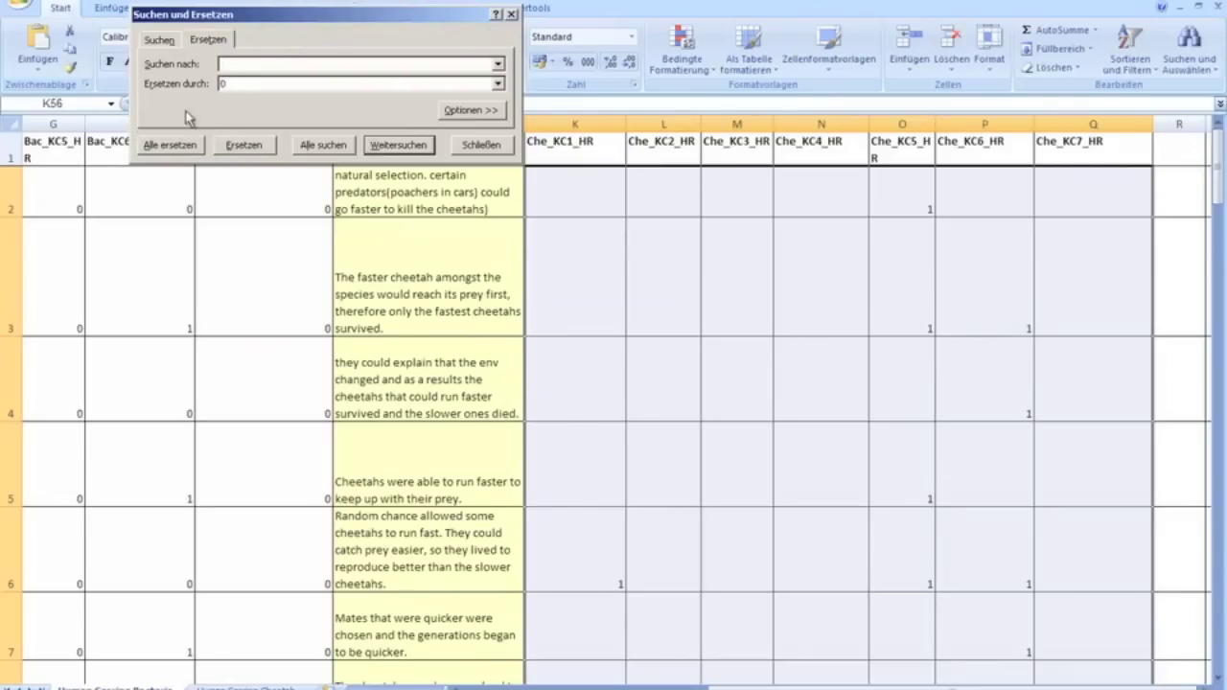
pyautogui.click(184, 146)
# Confirm the 288 blank-to-0 replacements and close Find and Replace
pyautogui.click(613, 389)
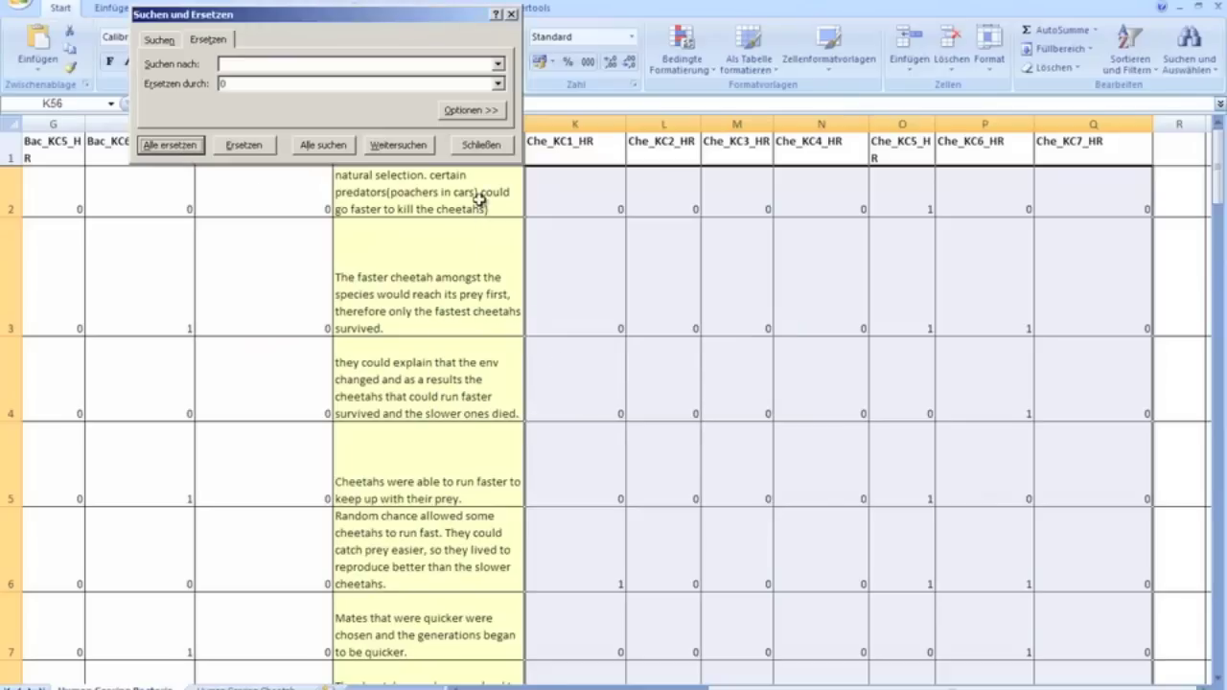
pyautogui.click(482, 147)
pyautogui.click(637, 358)
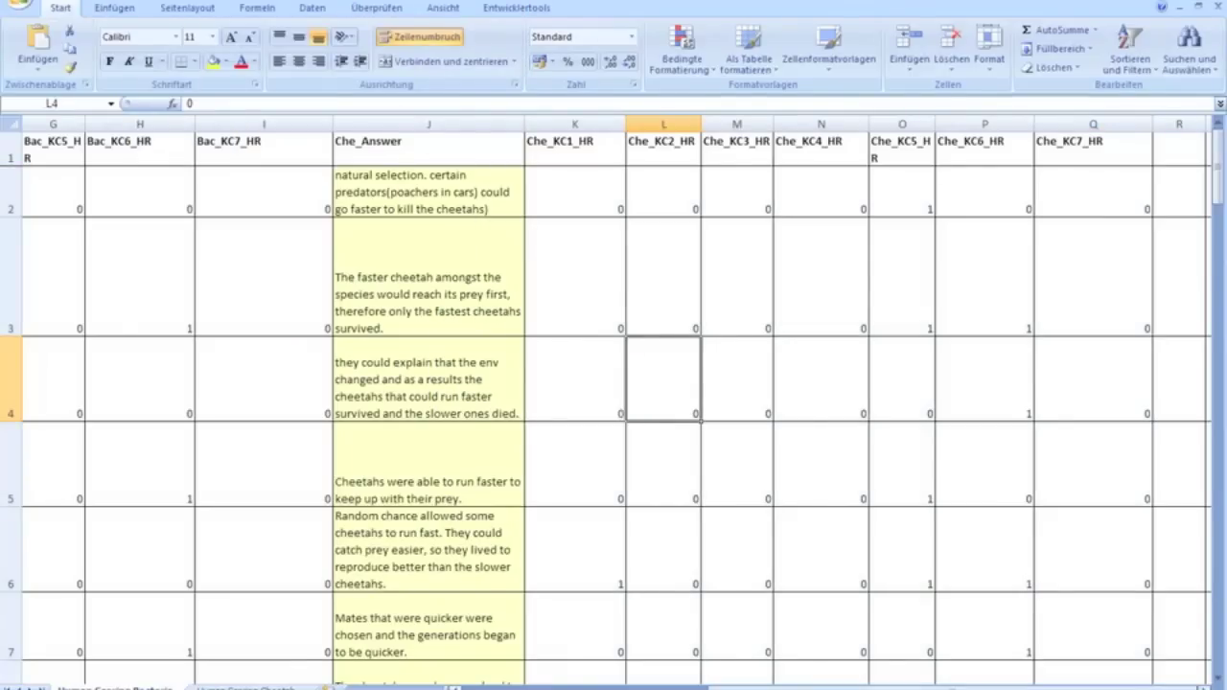
# Scroll back to column A and review the S_ID, Bac_Answer, Che_Answer and Bac rating columns
pyautogui.moveTo(575, 687); pyautogui.dragTo(479, 688)
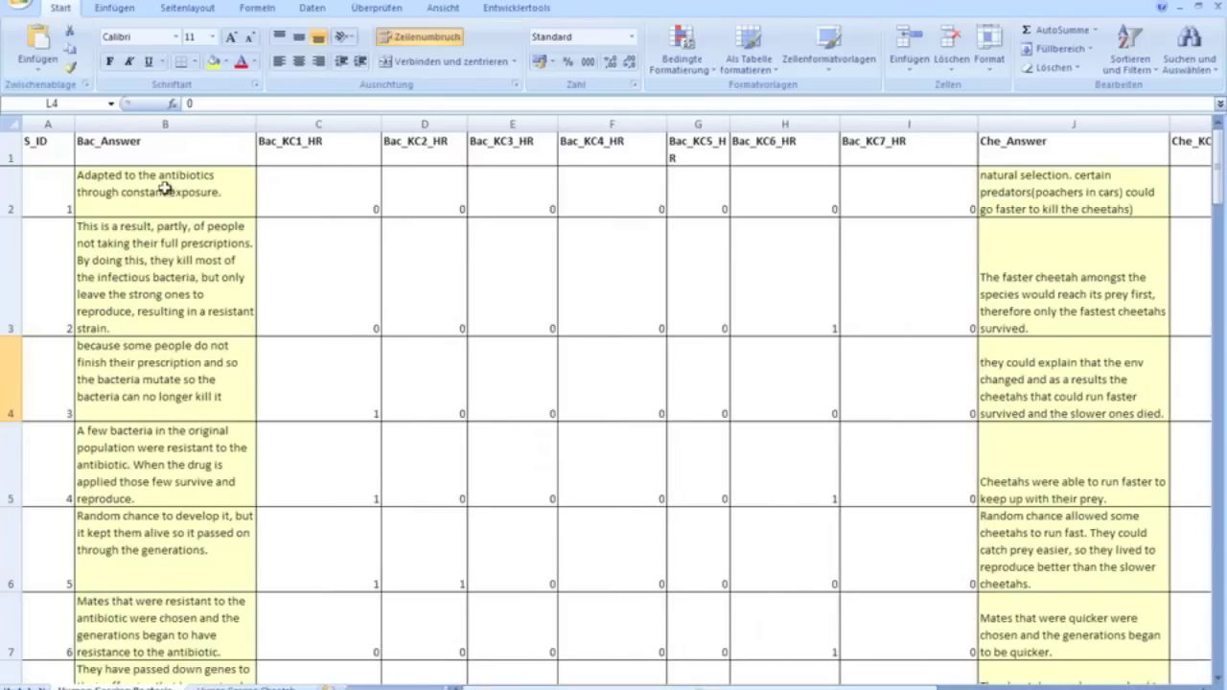
pyautogui.click(38, 123)
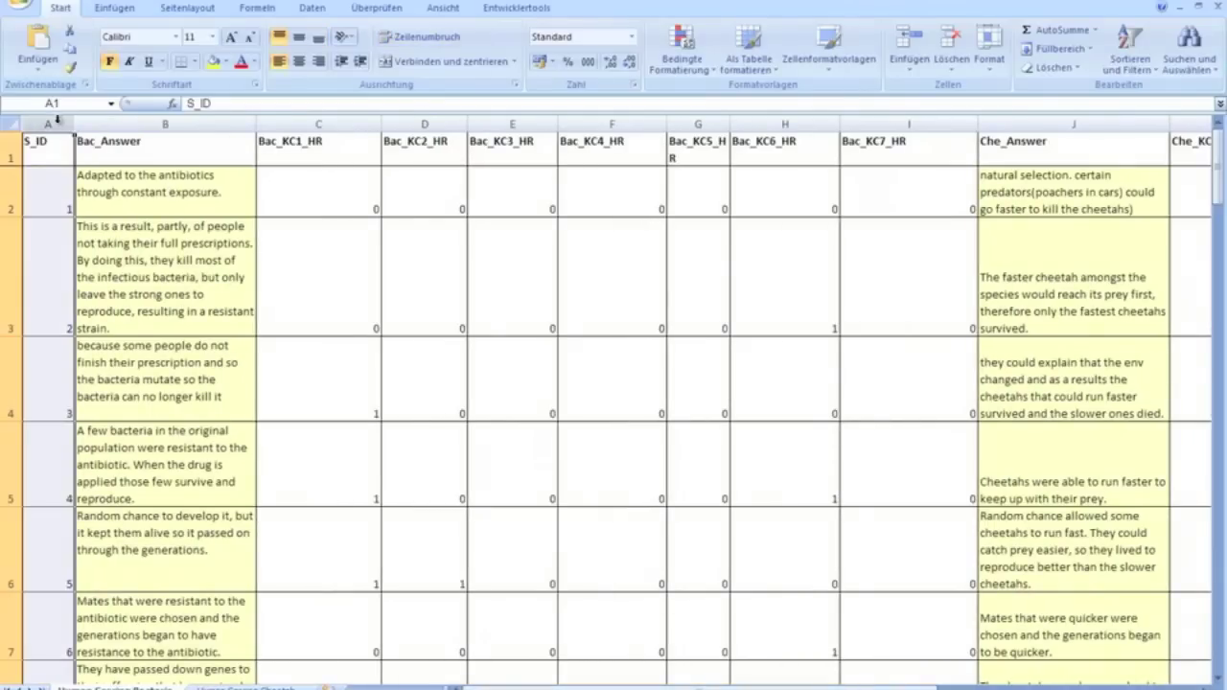
pyautogui.click(148, 124)
pyautogui.keyDown('ctrl'); pyautogui.click(1010, 123); pyautogui.keyUp('ctrl')
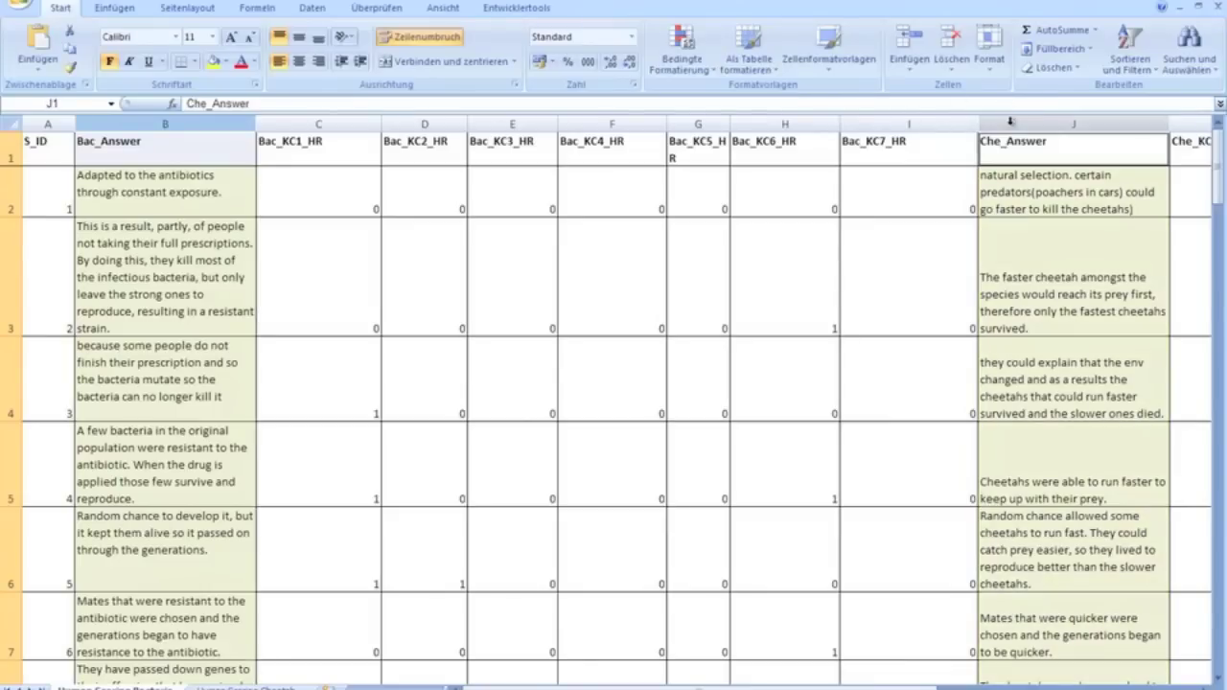
pyautogui.moveTo(319, 124); pyautogui.dragTo(878, 255)
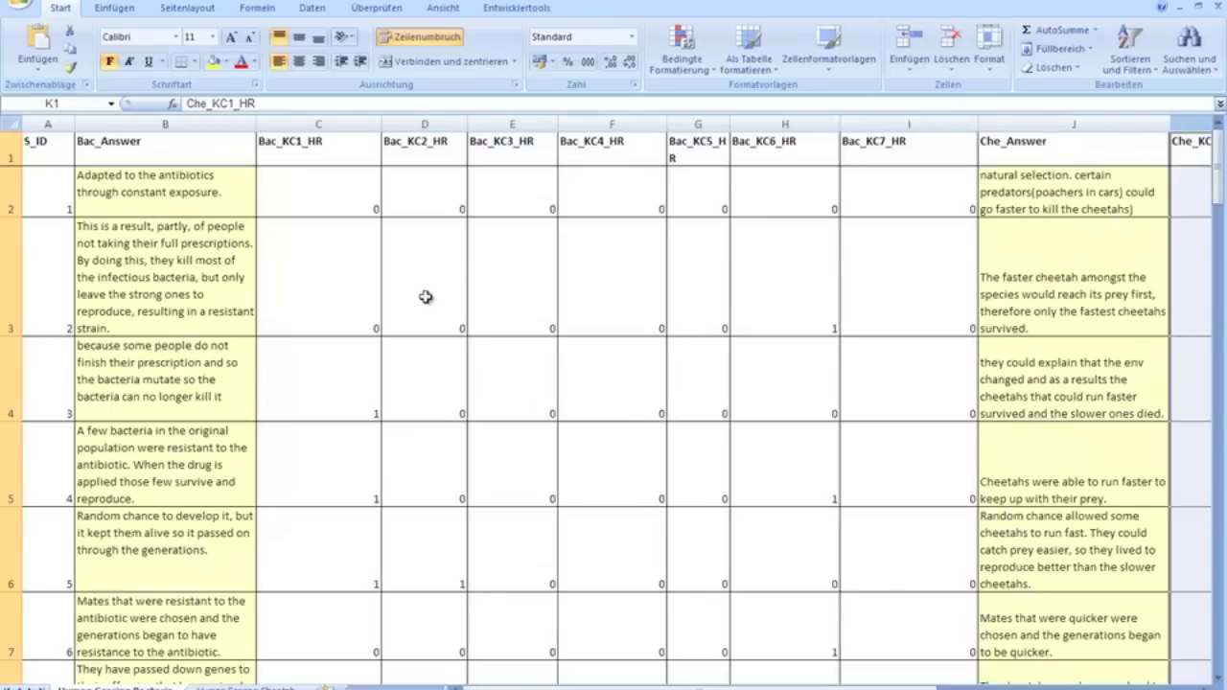
pyautogui.click(424, 288)
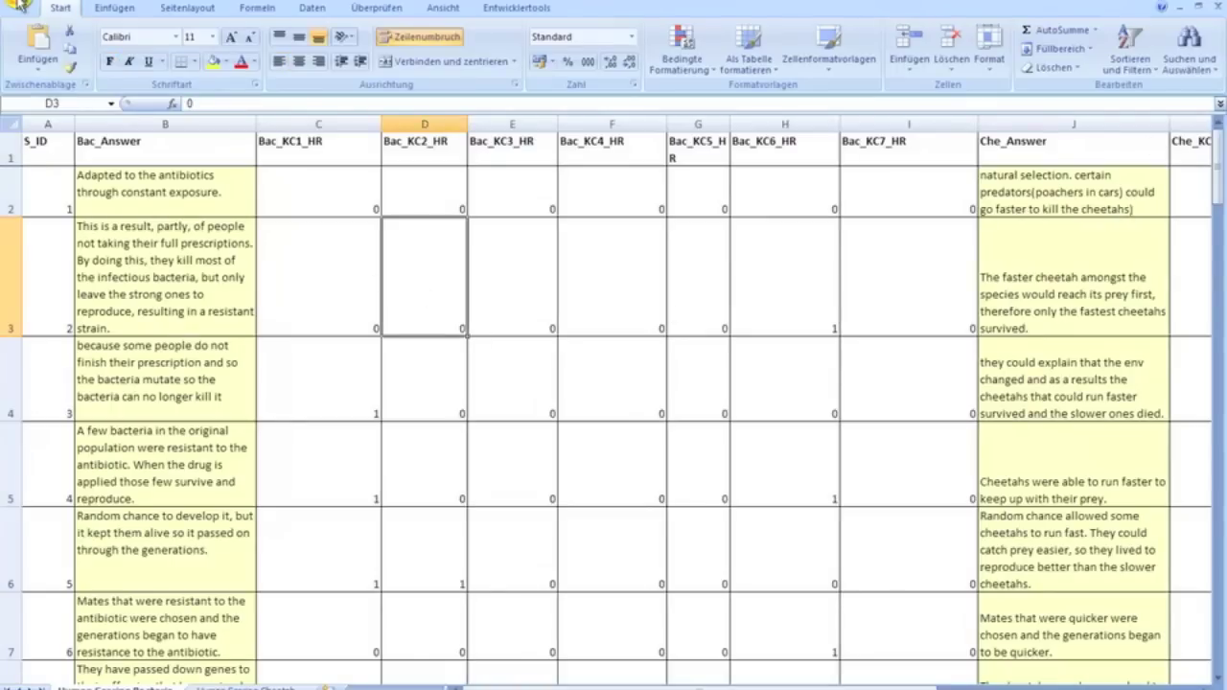
pyautogui.click(21, 7)
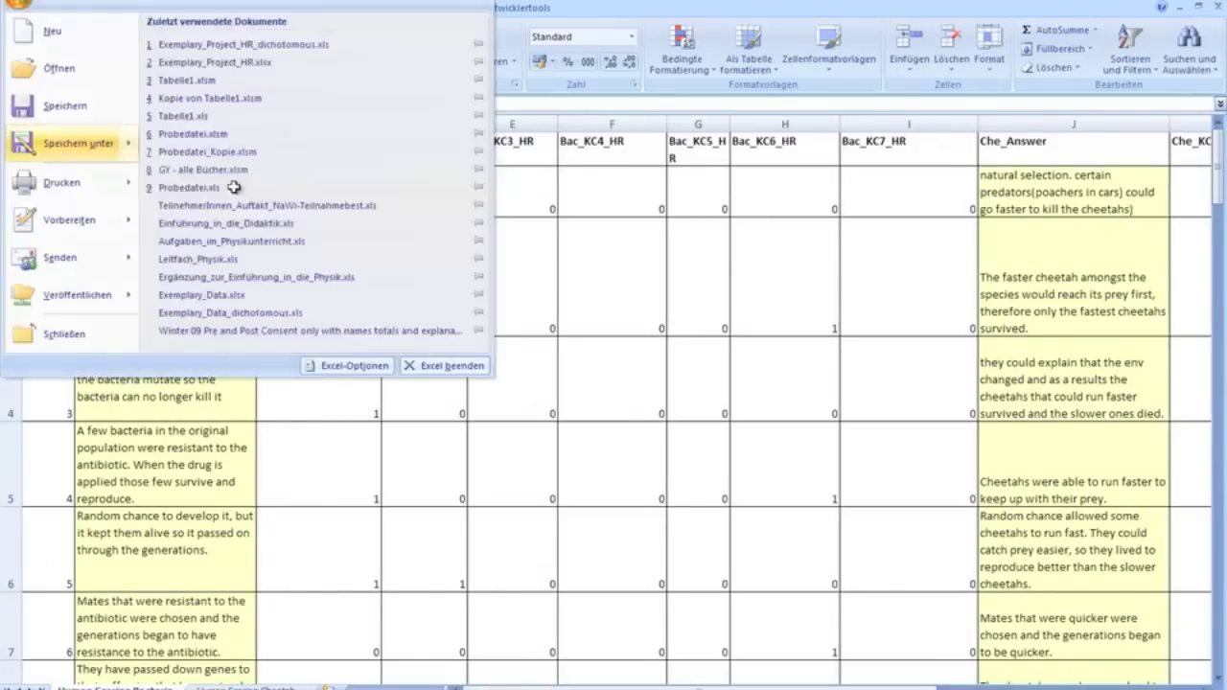
# Look up Exemplary_Project_HR_dichotomous.xls in Save As, cancel, then close Excel without saving changes
pyautogui.press('Return')
pyautogui.click(451, 234)
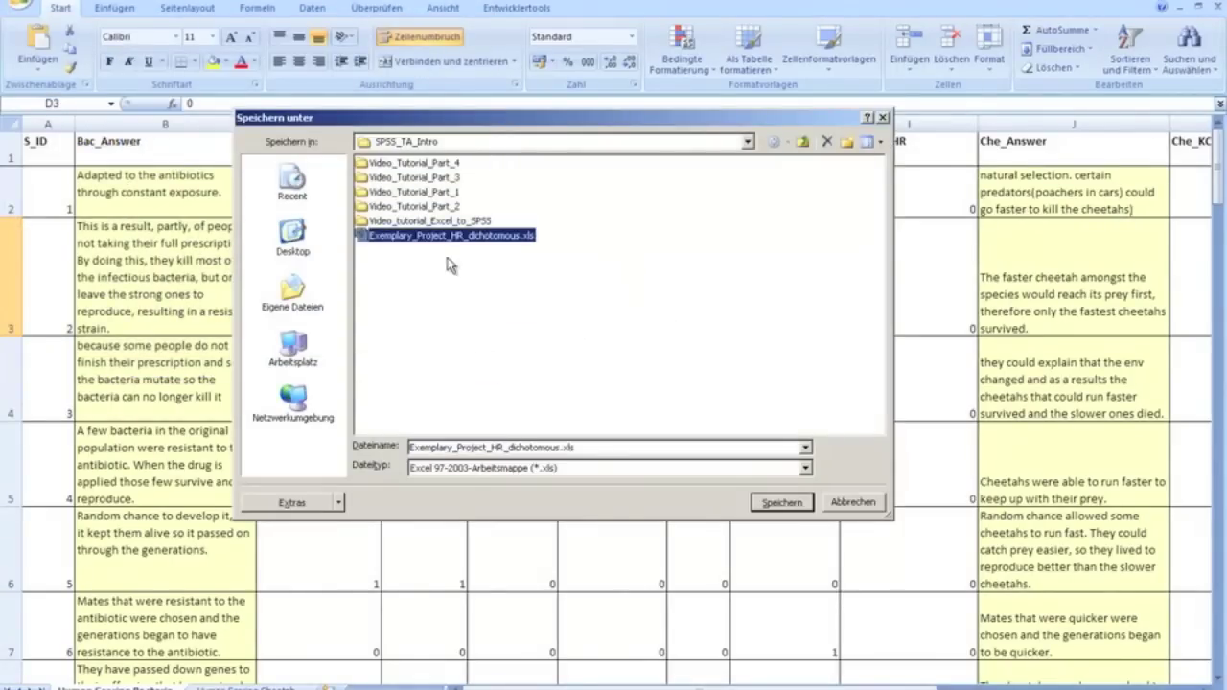
pyautogui.click(850, 502)
pyautogui.hotkey('alt', 'F4')
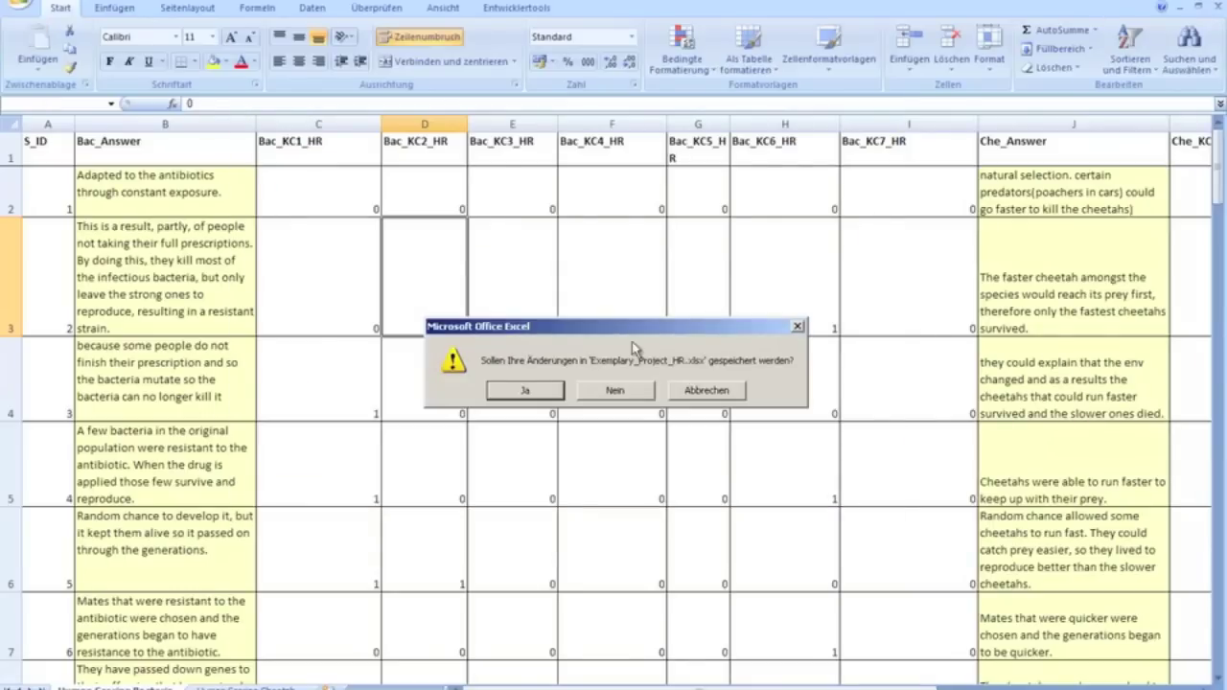
pyautogui.click(618, 388)
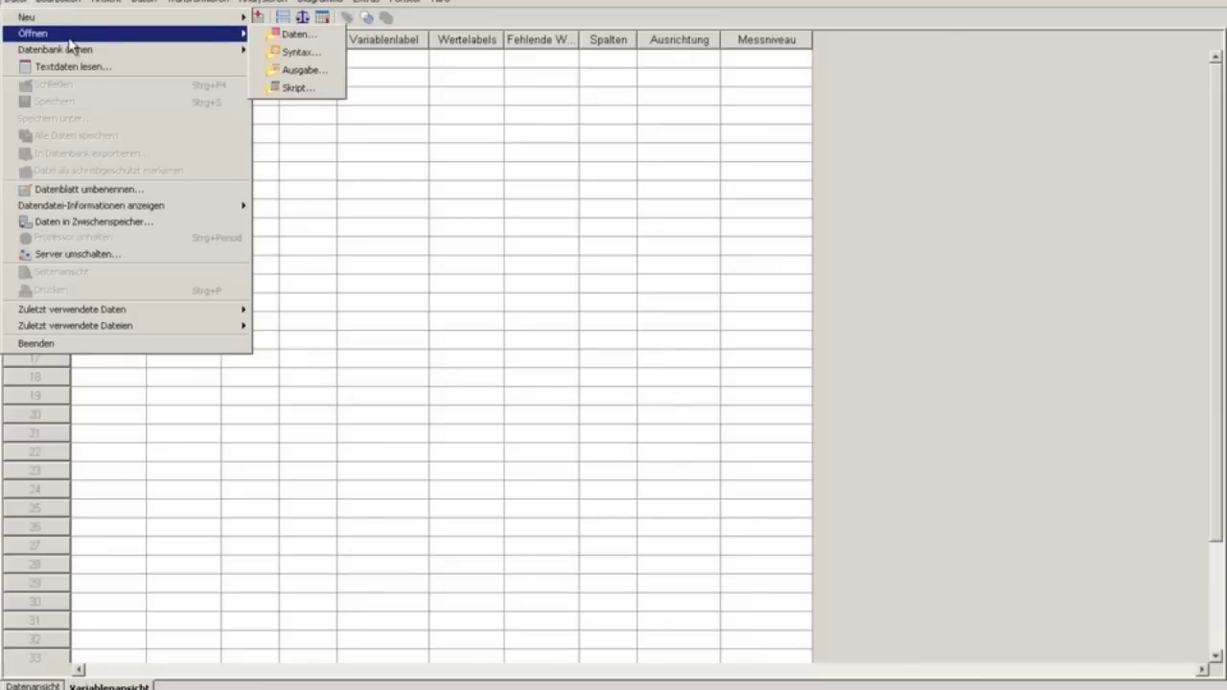
# Open Exemplary_Project_HR_dichotomous.xls from Desktop\SPSS_TA_Intro as Excel data, reading variable names from the first row
pyautogui.click(297, 38)
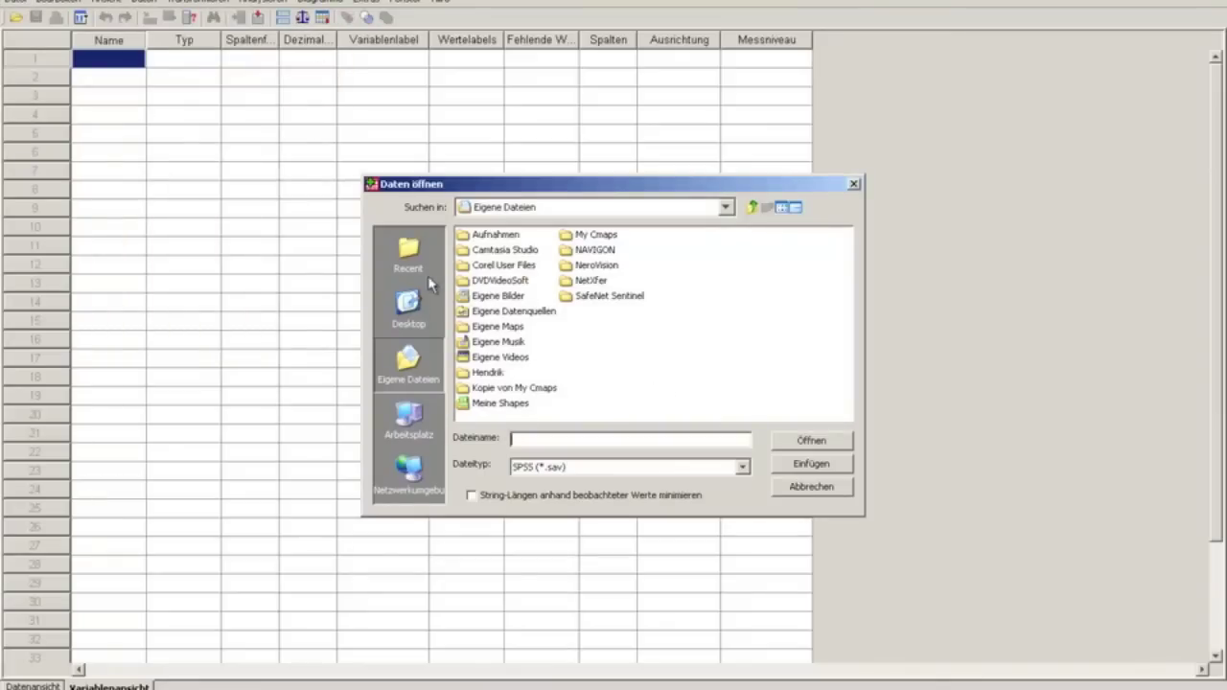
pyautogui.click(433, 306)
pyautogui.doubleClick(488, 357)
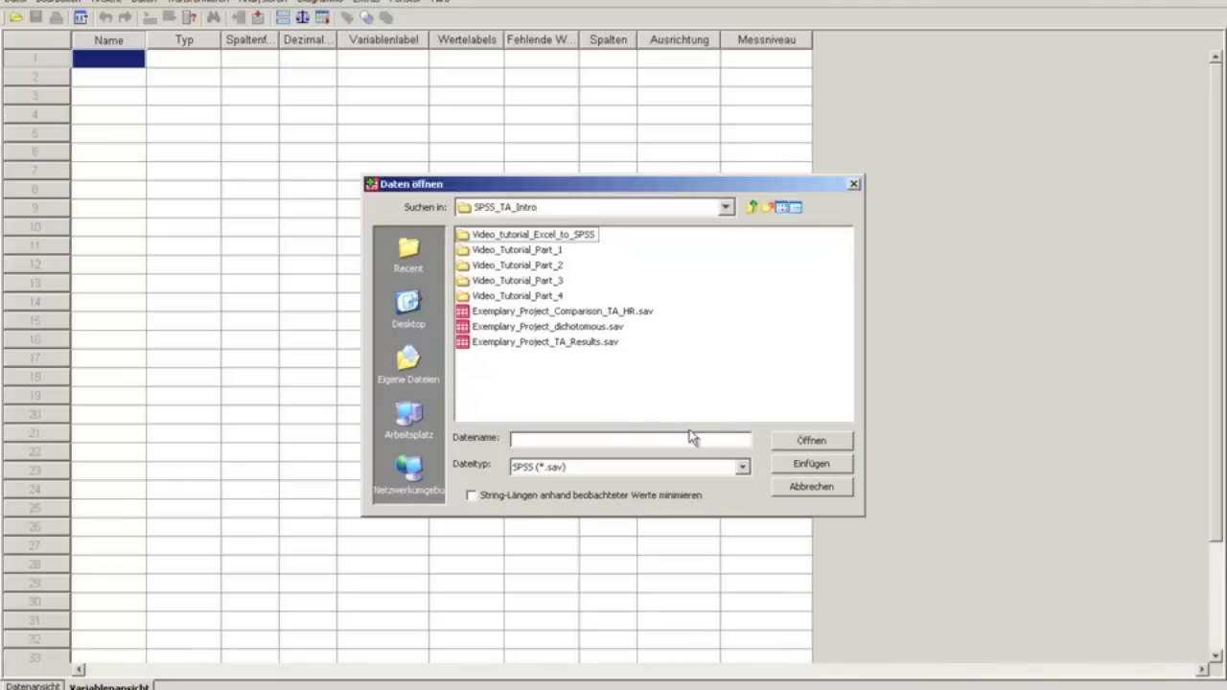
pyautogui.click(743, 467)
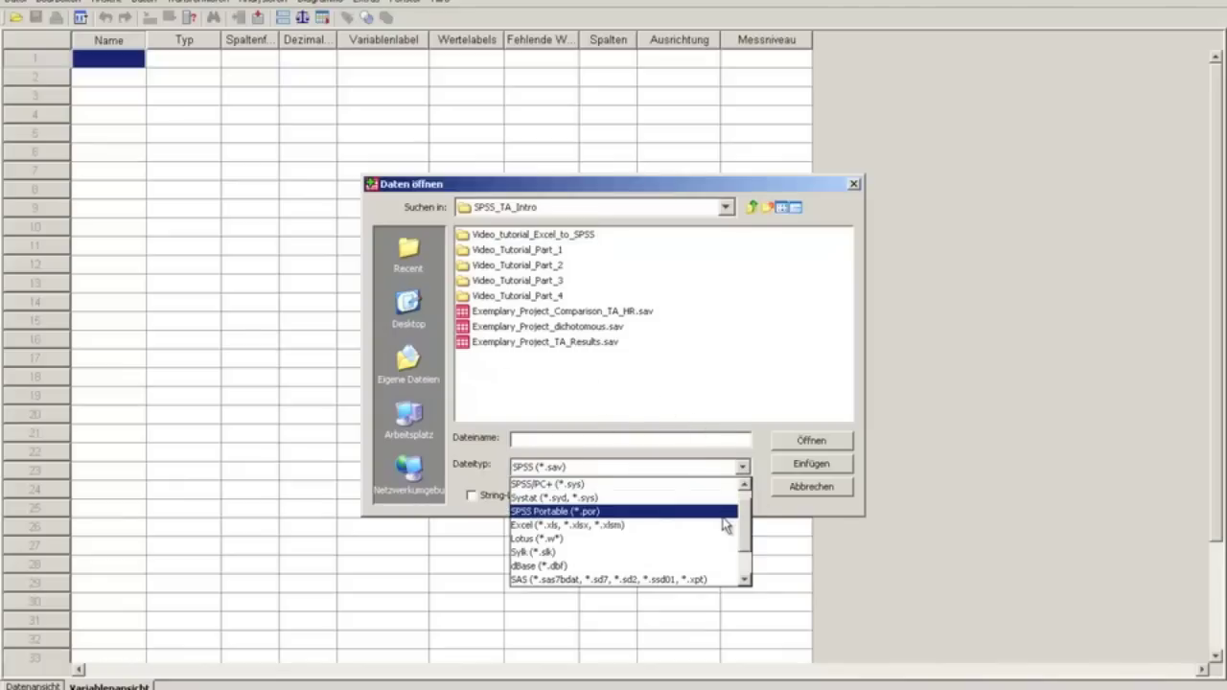
pyautogui.click(727, 525)
pyautogui.doubleClick(554, 327)
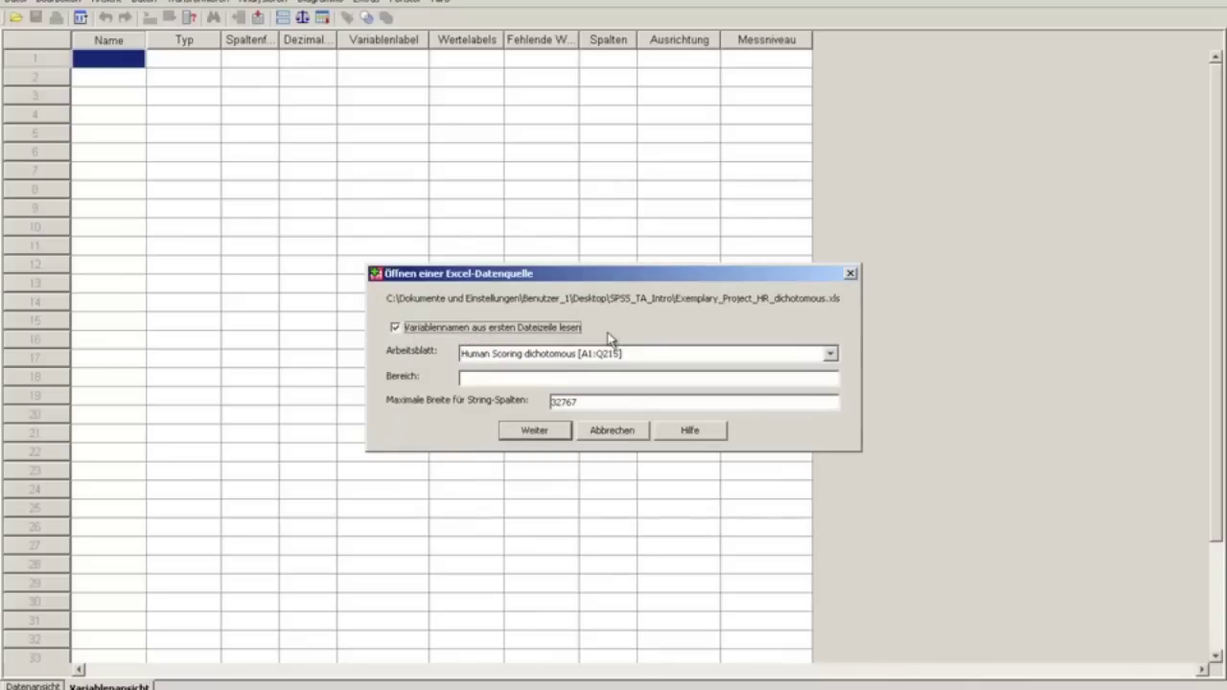
pyautogui.click(534, 431)
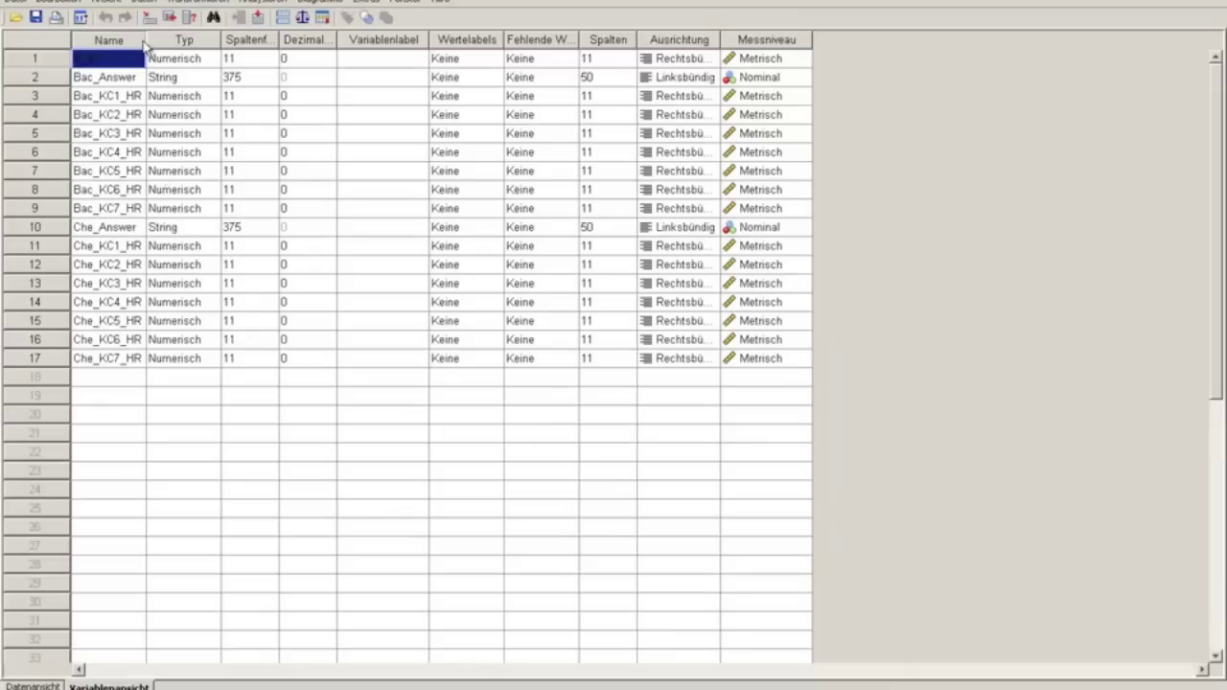
# Widen the Name column so S_ID through Che_KC7_HR read fully, then switch to Data View
pyautogui.moveTo(143, 38); pyautogui.dragTo(376, 39)
pyautogui.click(279, 359)
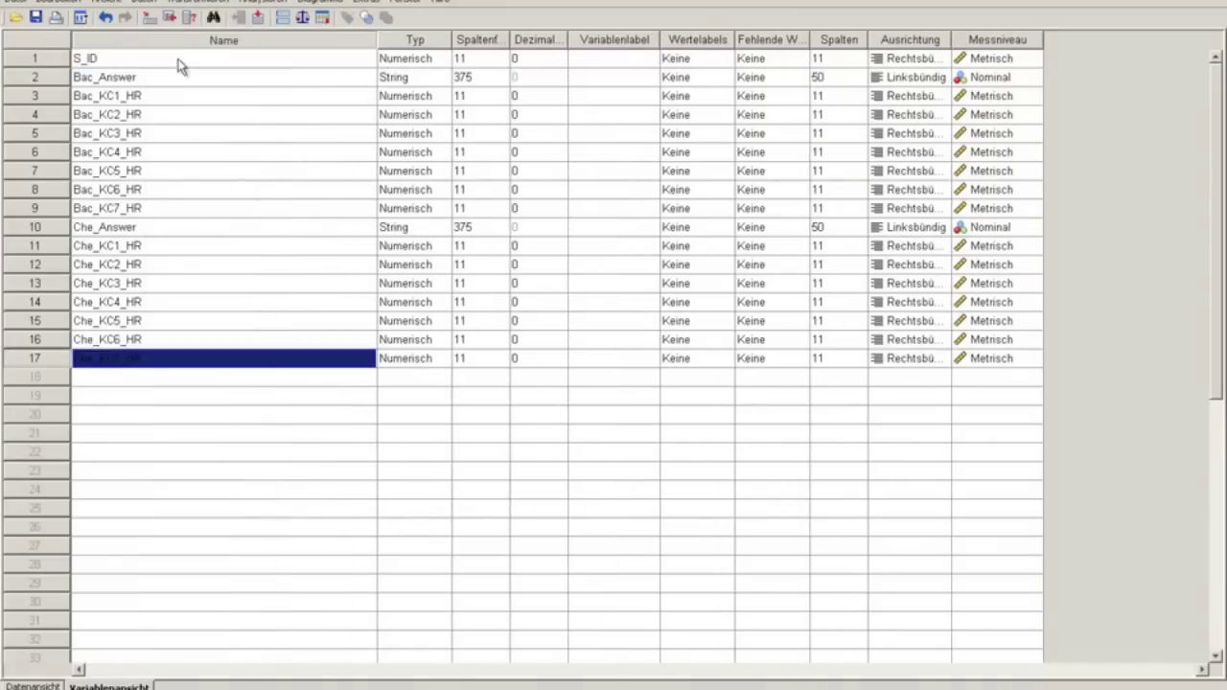
pyautogui.click(103, 59)
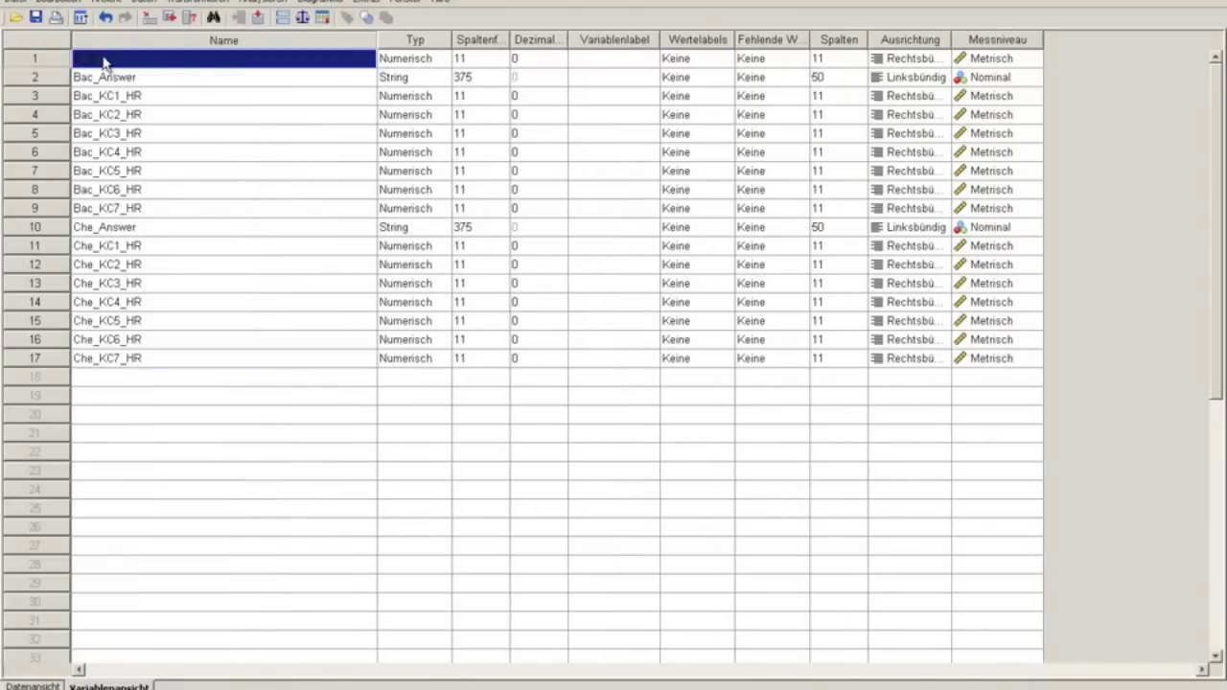
pyautogui.click(194, 80)
pyautogui.click(172, 231)
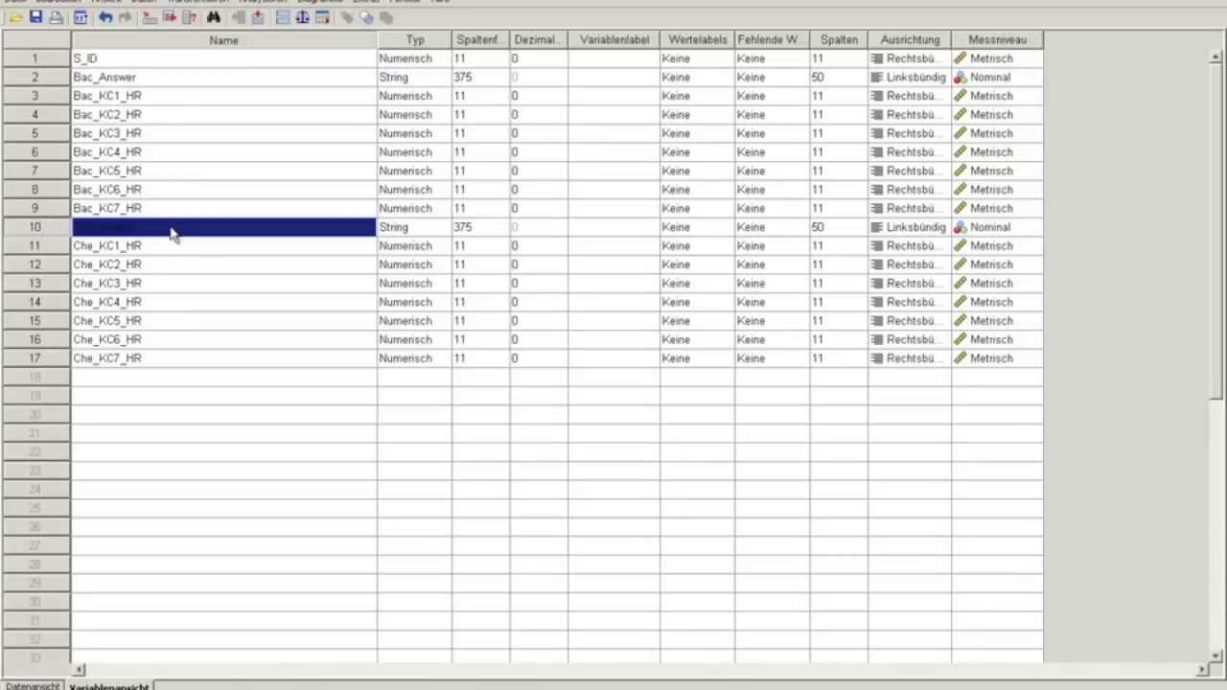
pyautogui.click(156, 100)
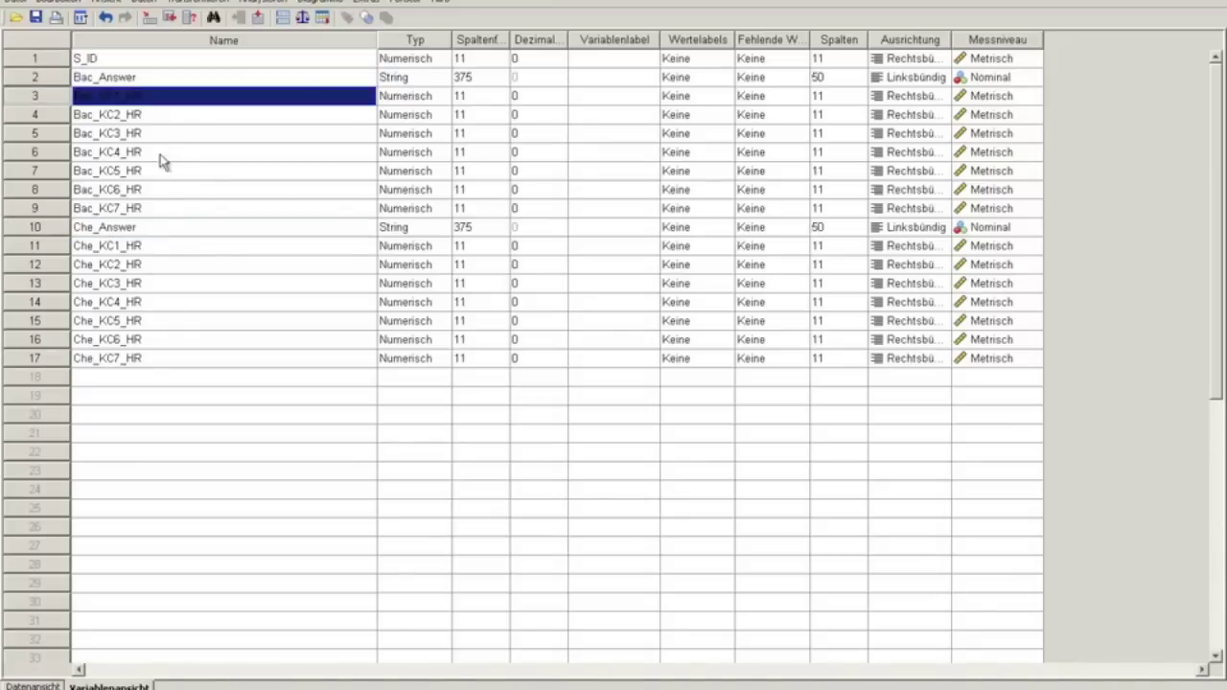
pyautogui.click(170, 196)
pyautogui.click(176, 248)
pyautogui.click(173, 358)
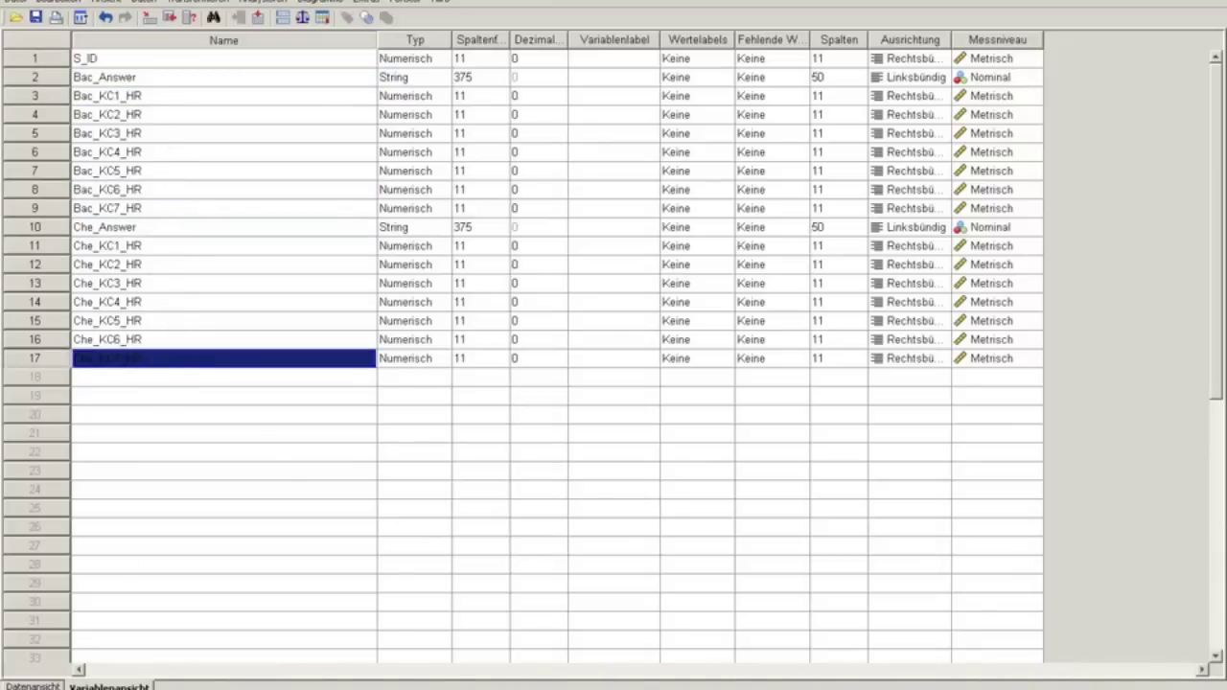
pyautogui.hotkey('ctrl', 't')
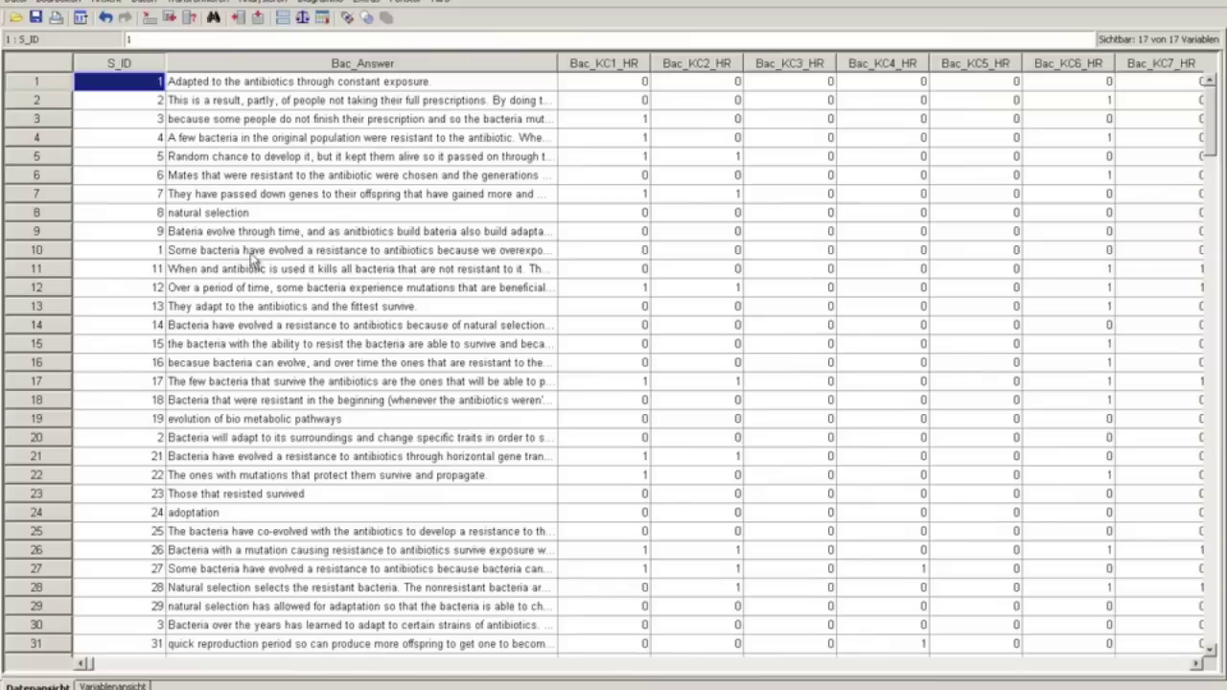
# Review the Bac_Answer and Bac_KC1–KC7 data columns, then bring up Save Data As
pyautogui.click(321, 63)
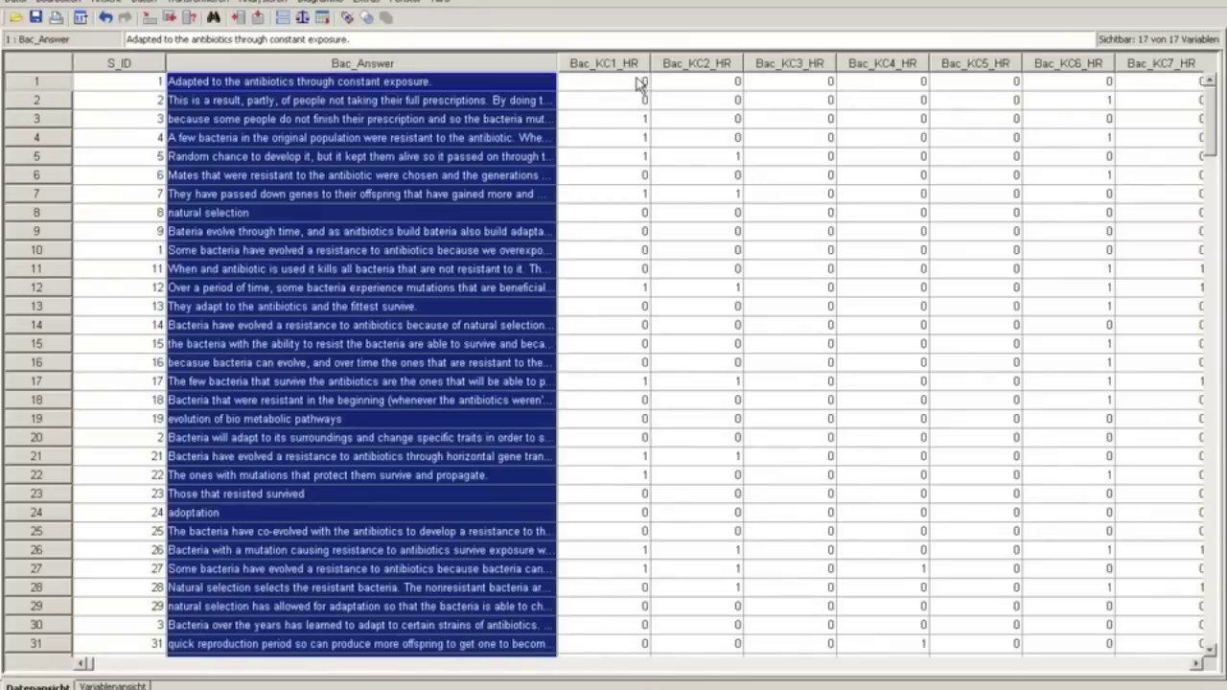
pyautogui.moveTo(621, 69); pyautogui.dragTo(1155, 63)
pyautogui.click(418, 308)
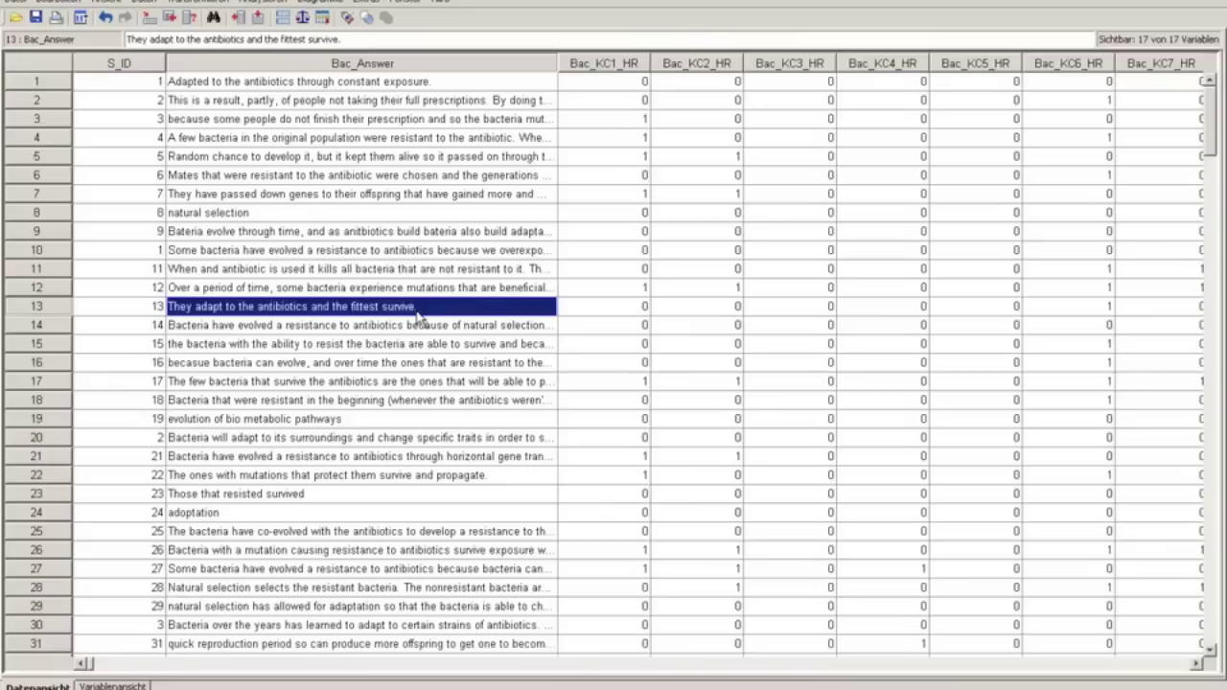
pyautogui.click(34, 19)
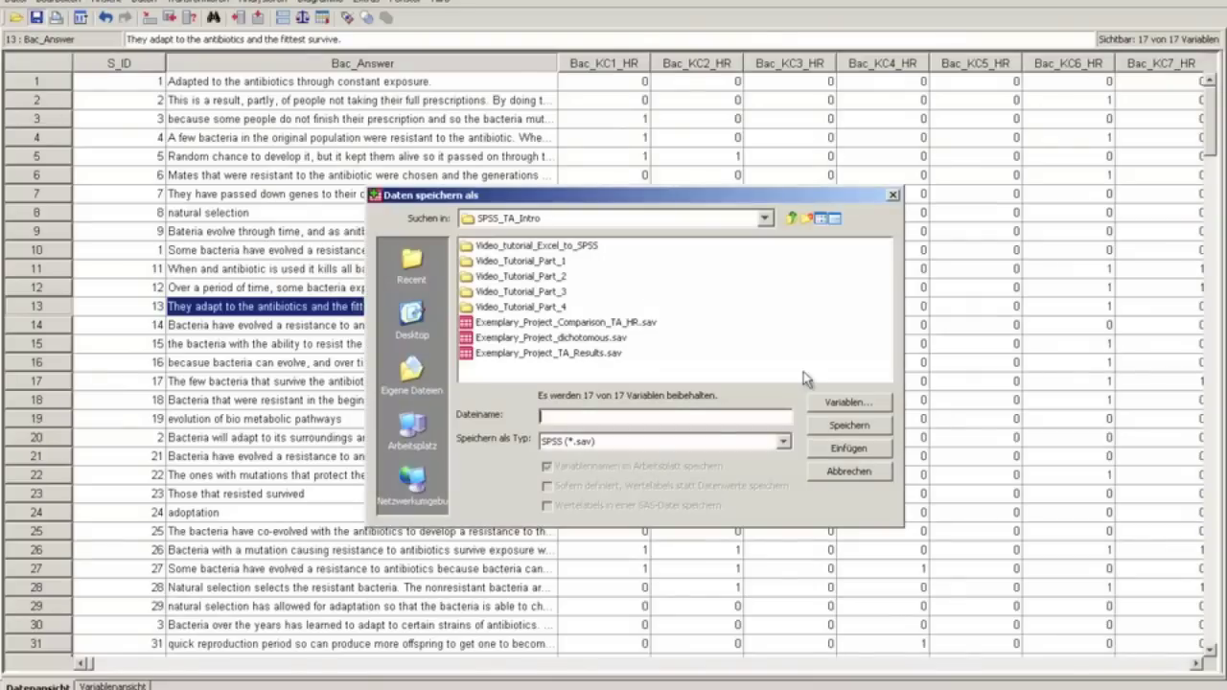